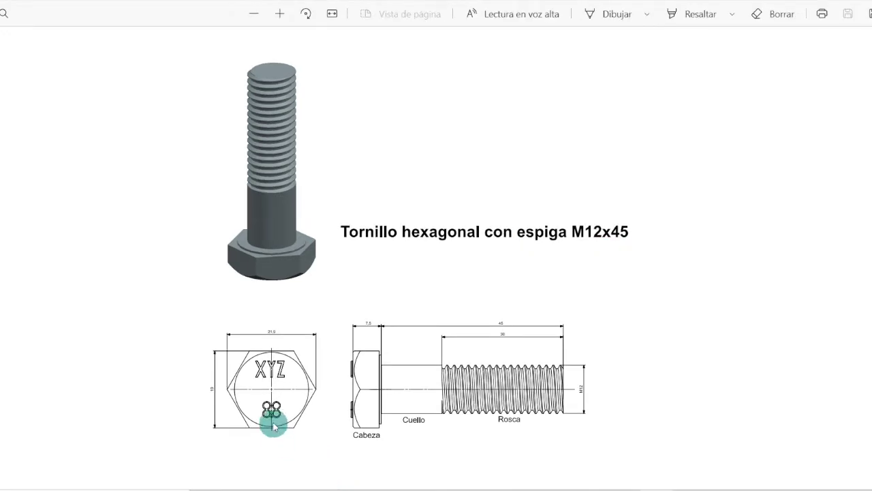
- Examine the M12x45 hexagonal bolt drawing, including the dimensions of its head, neck and thread
ctrl+scroll(273, 426, up, 4)
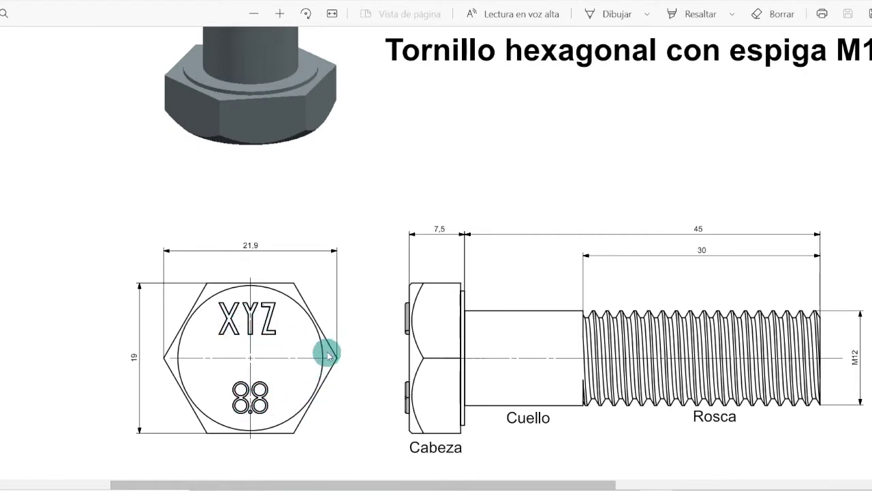
ctrl+scroll(354, 317, down, 3)
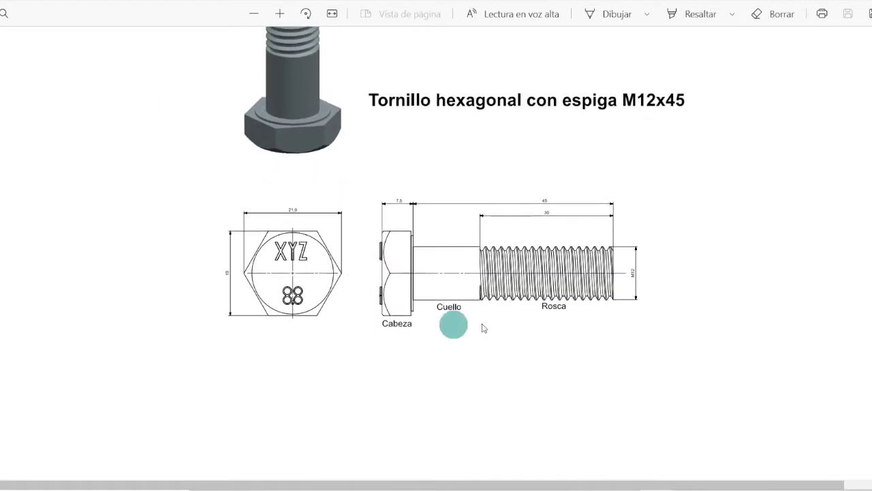
scroll(436, 259, up, 2)
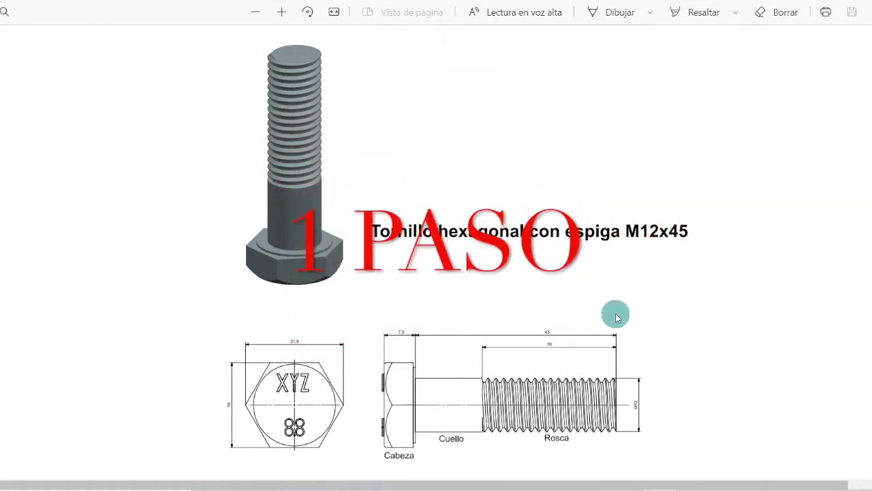
ctrl+scroll(359, 390, up, 3)
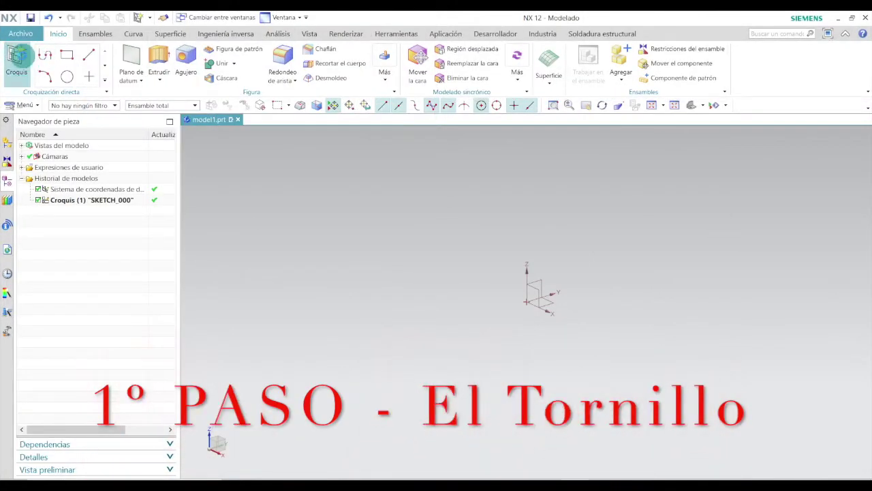
- Create a sketch on the YZ plane of the datum coordinate system
click(18, 60)
click(545, 274)
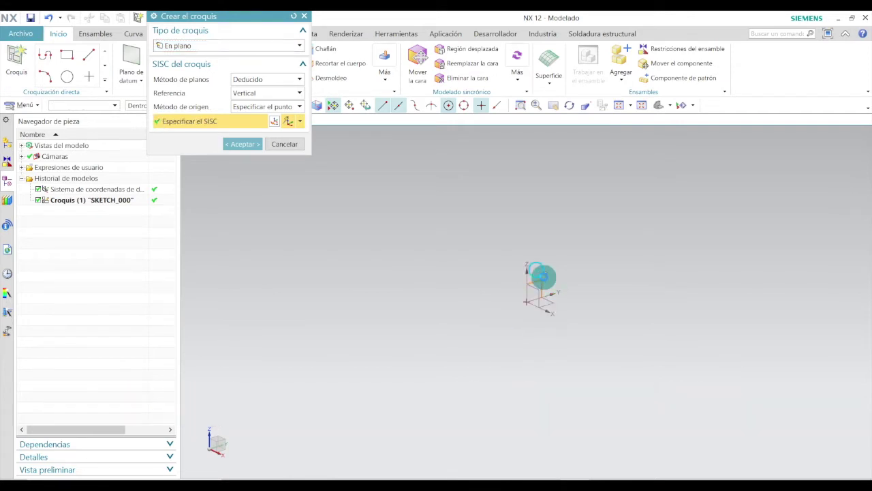
click(544, 275)
click(240, 143)
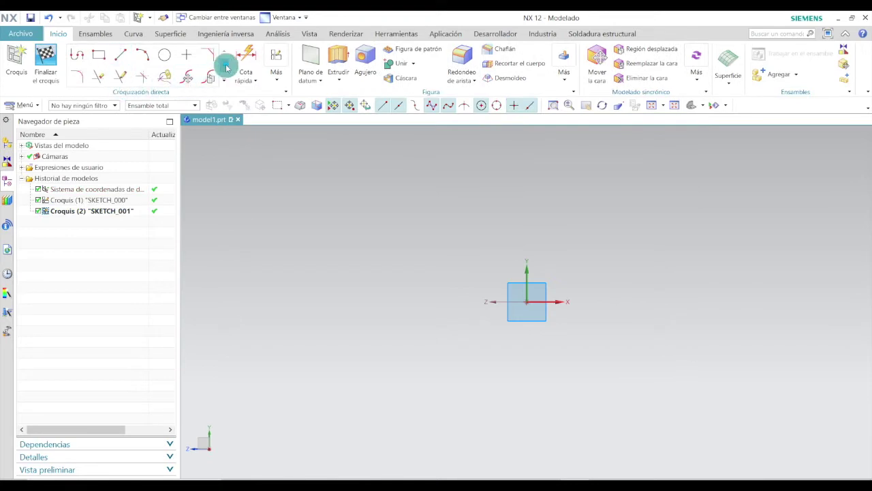
- Draw a six-sided polygon centred on the origin with a 9.5 mm inscribed radius and 0° rotation, and finish the sketch
click(223, 66)
click(189, 56)
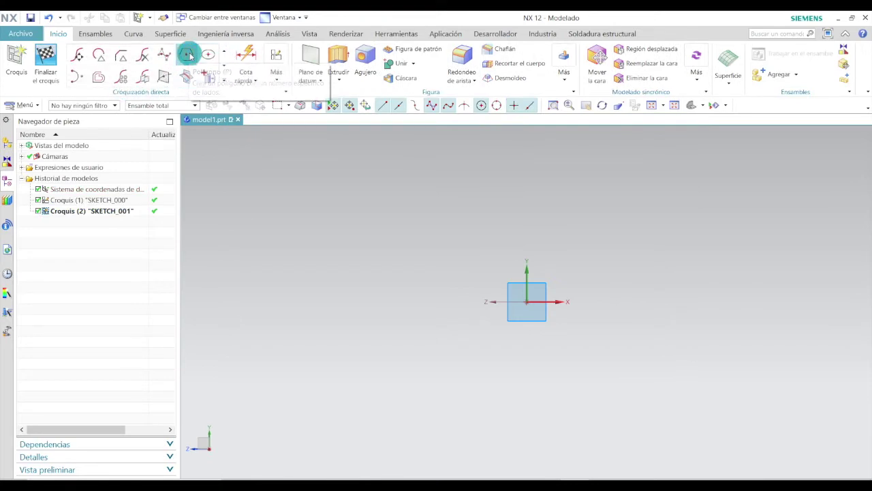
click(526, 300)
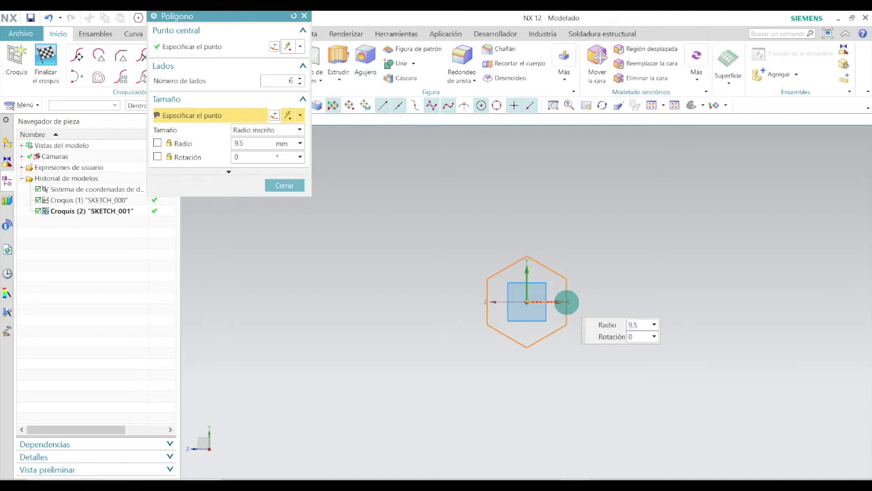
key(Tab)
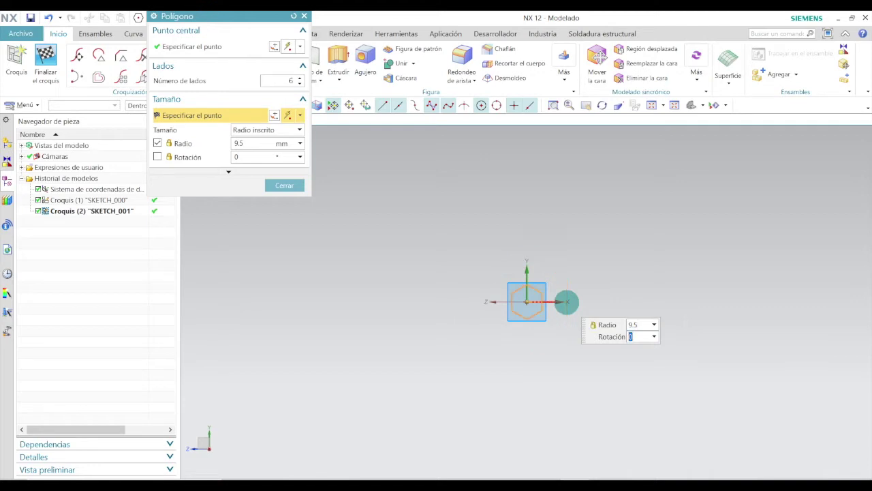
key(Tab)
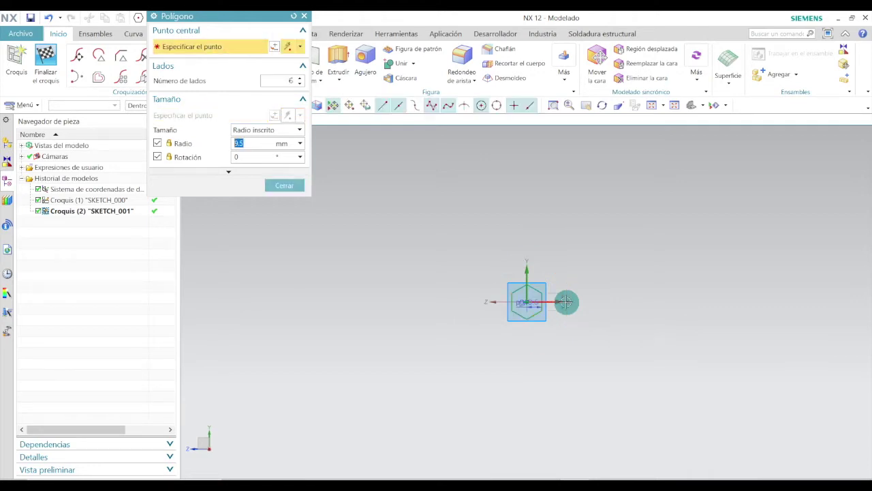
click(287, 186)
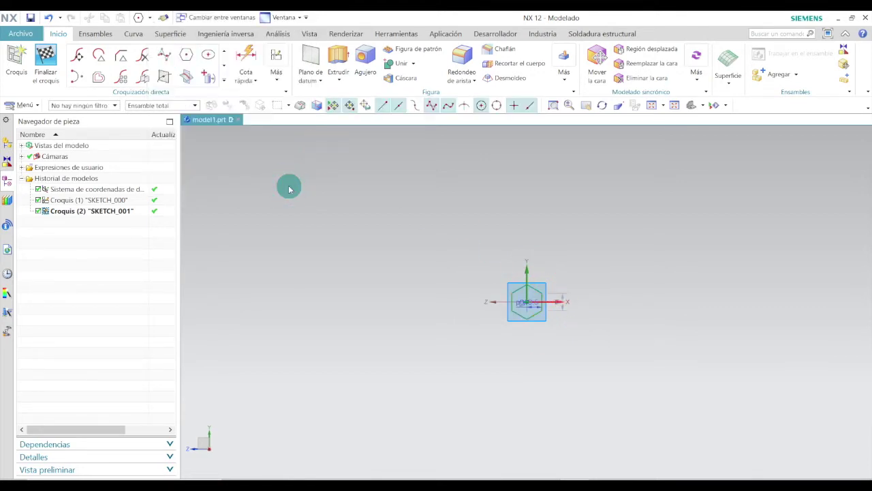
scroll(542, 307, up, 6)
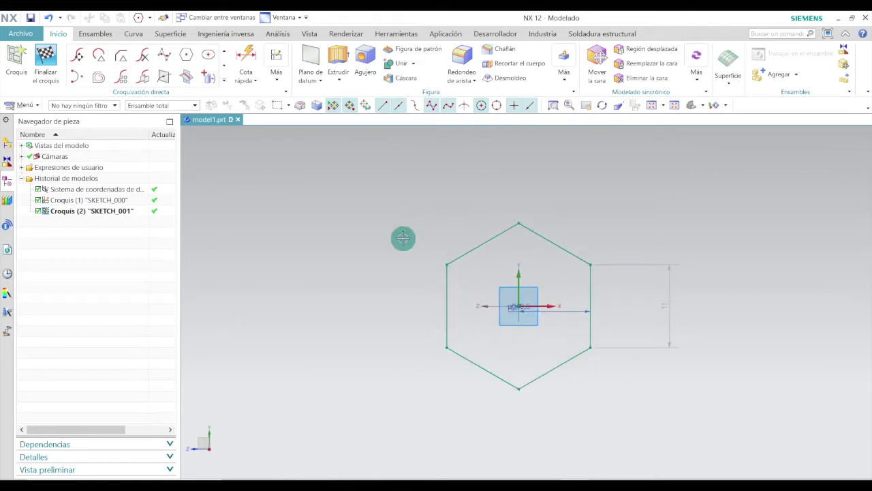
click(46, 63)
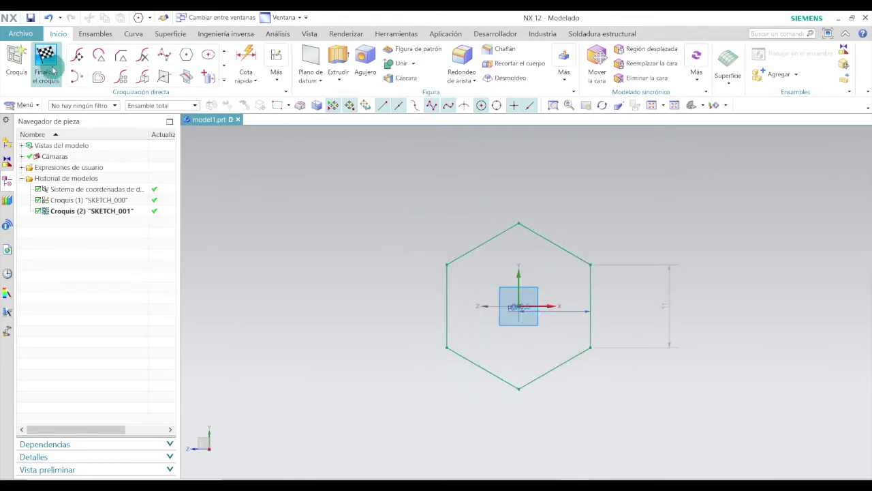
scroll(542, 303, up, 4)
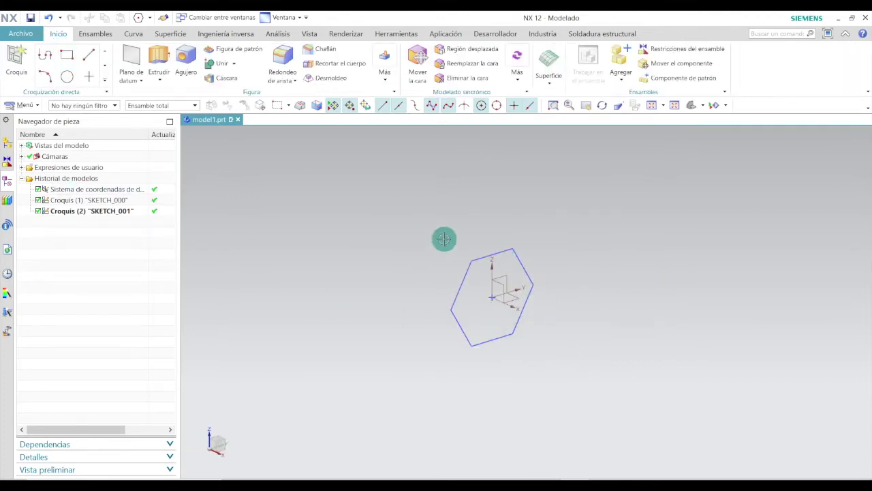
- Extrude the hexagon 7 mm in the reversed direction as a separate body to form the bolt head
click(158, 57)
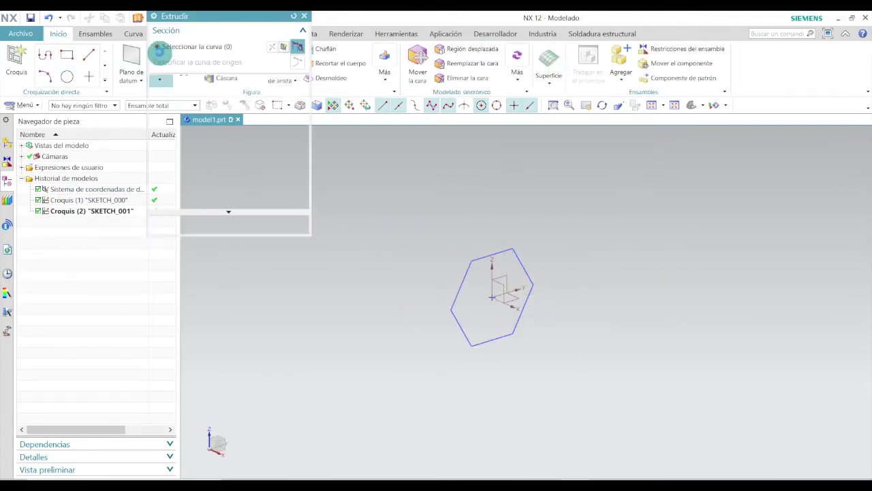
click(463, 268)
click(464, 272)
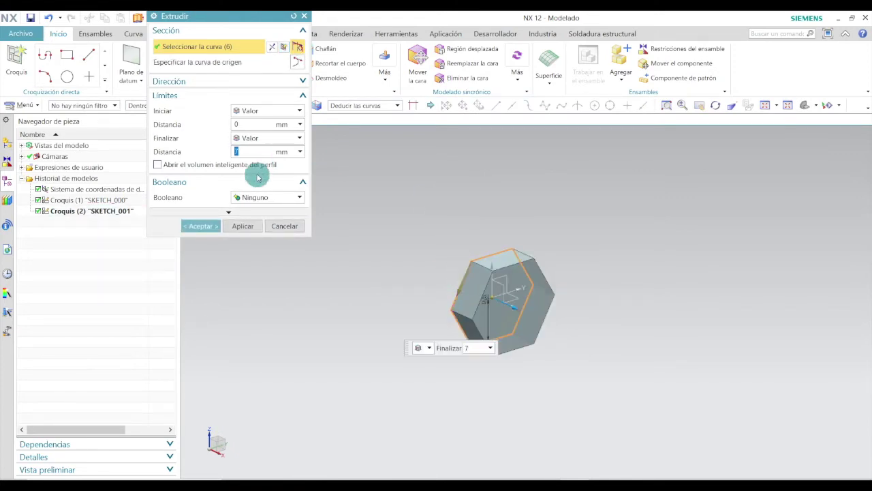
scroll(518, 300, up, 3)
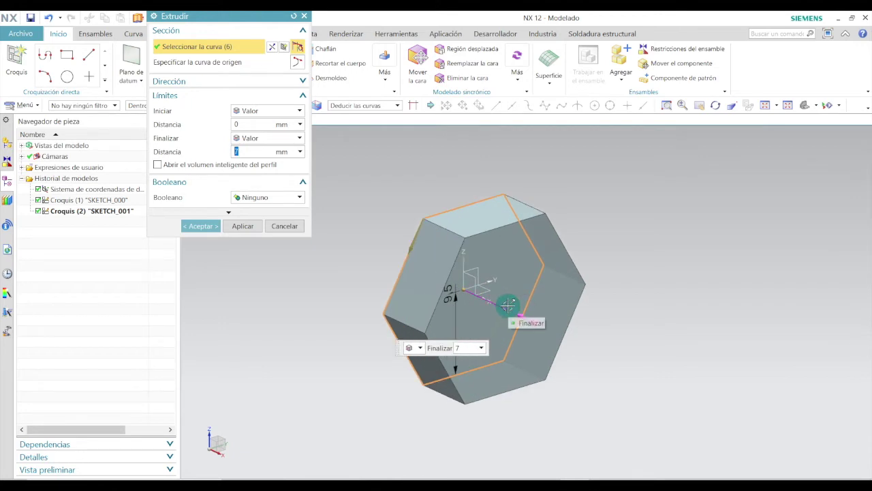
middle_drag(508, 307, 503, 307)
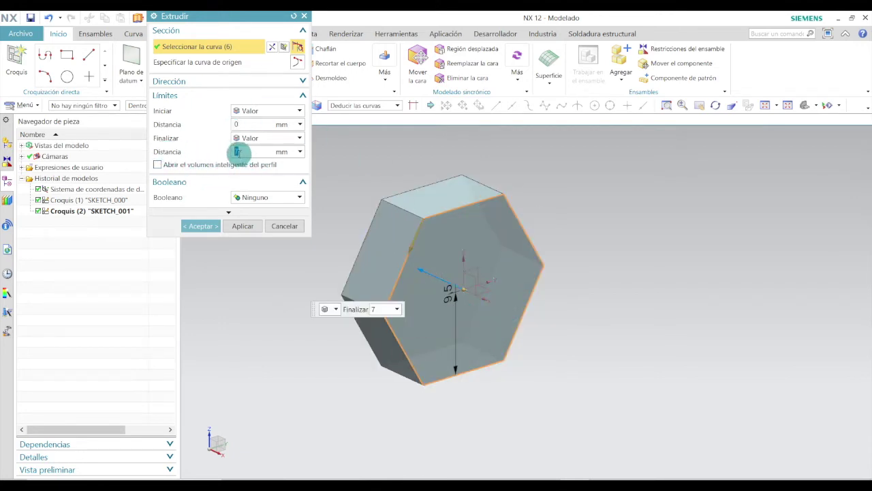
click(201, 226)
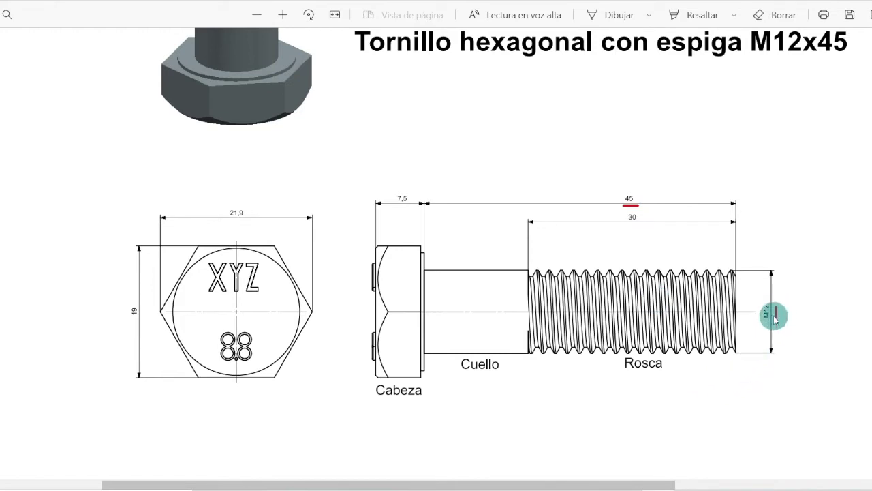
- Return from the bolt drawing to NX and create a new sketch on the datum YZ plane at the hexagonal head's face
ctrl+scroll(728, 318, down, 3)
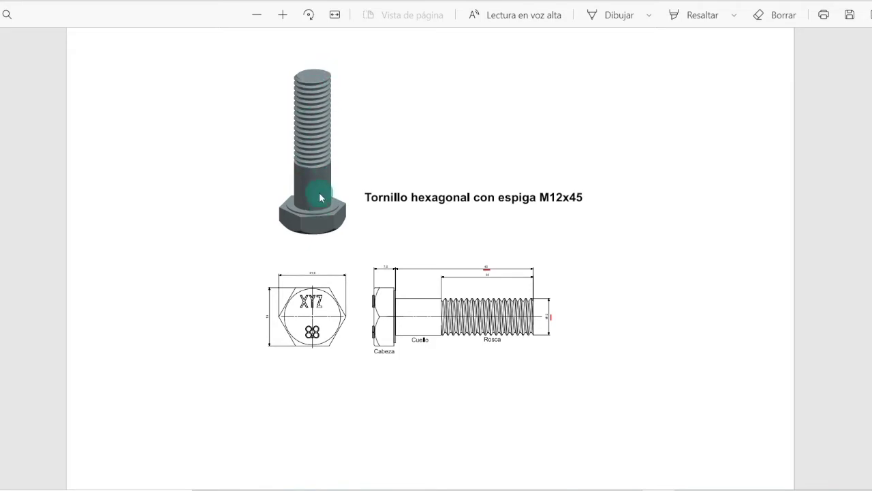
key(alt+Tab)
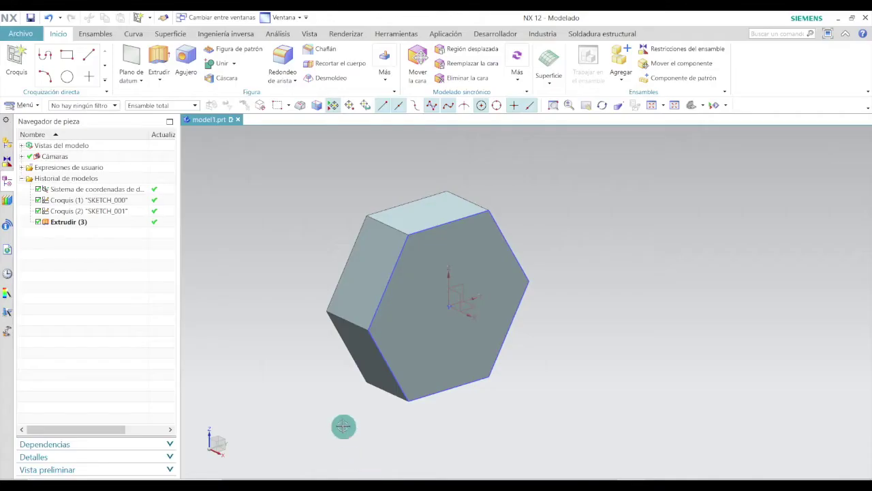
click(10, 59)
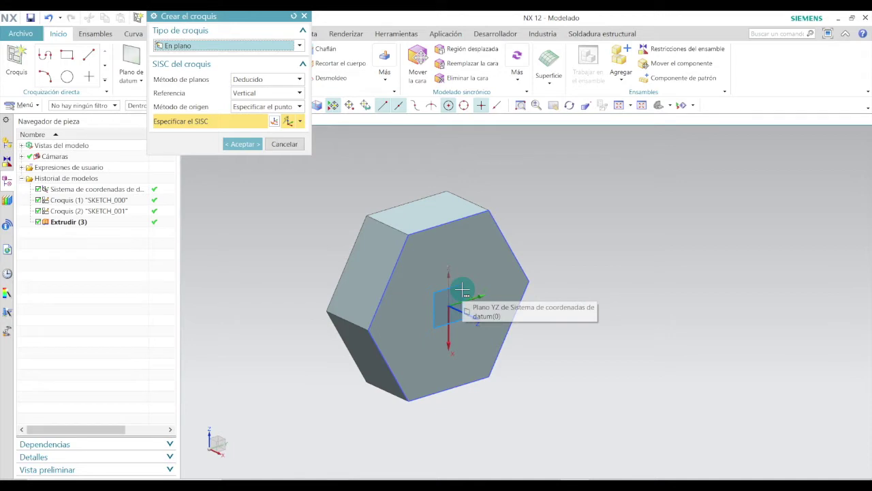
click(462, 290)
click(504, 302)
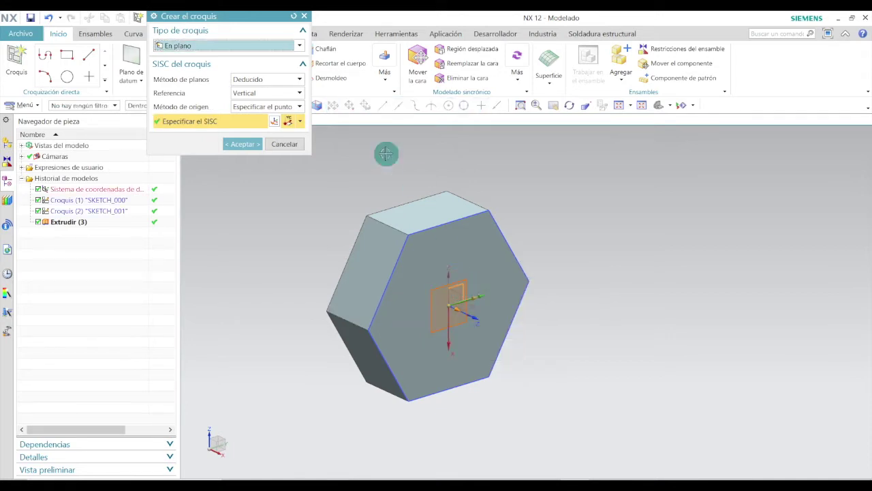
click(242, 144)
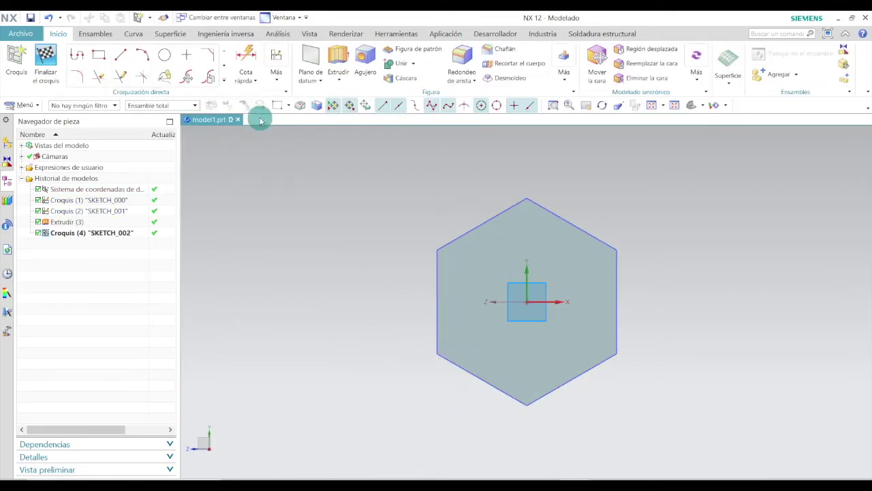
- Draw a circle centred on the sketch origin inside the hexagon
click(165, 56)
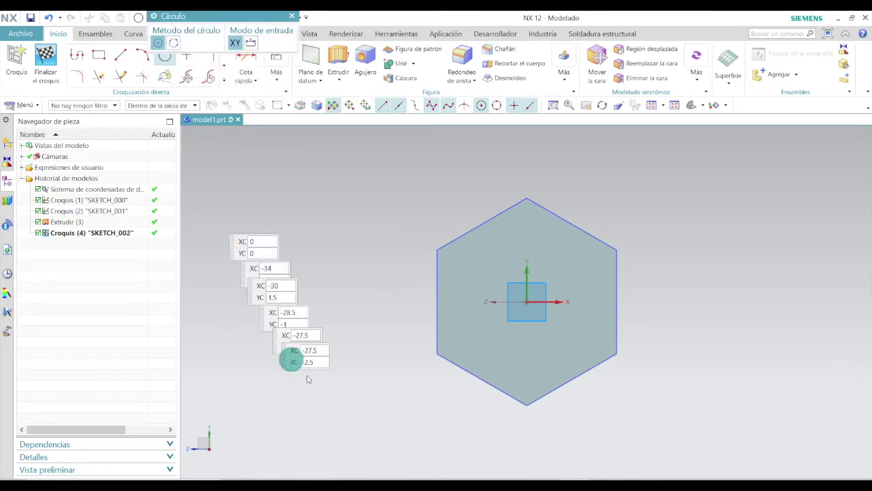
click(525, 301)
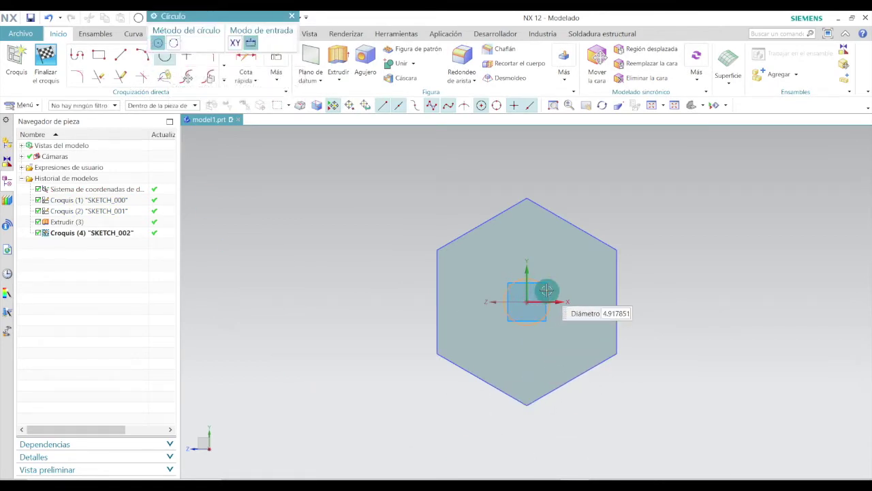
scroll(547, 289, up, 2)
click(568, 283)
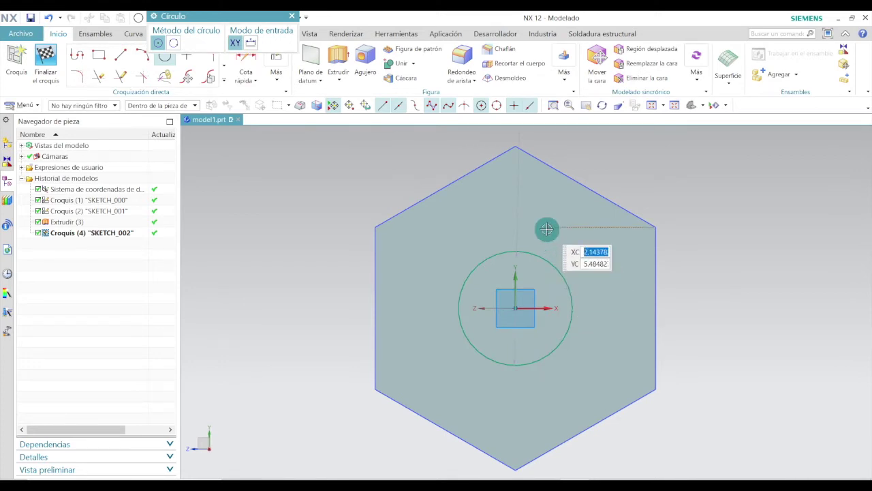
key(Escape)
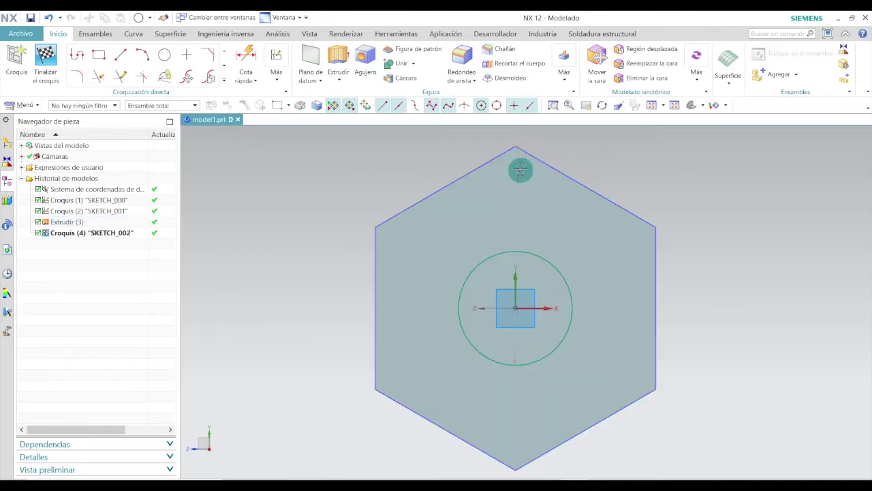
- Set the circle's diameter to 12 mm and finish the sketch
scroll(546, 279, up, 4)
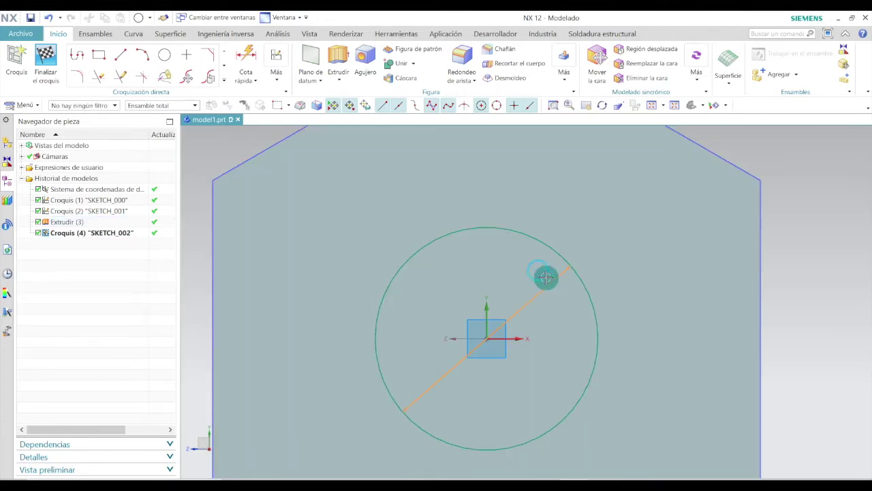
double_click(546, 277)
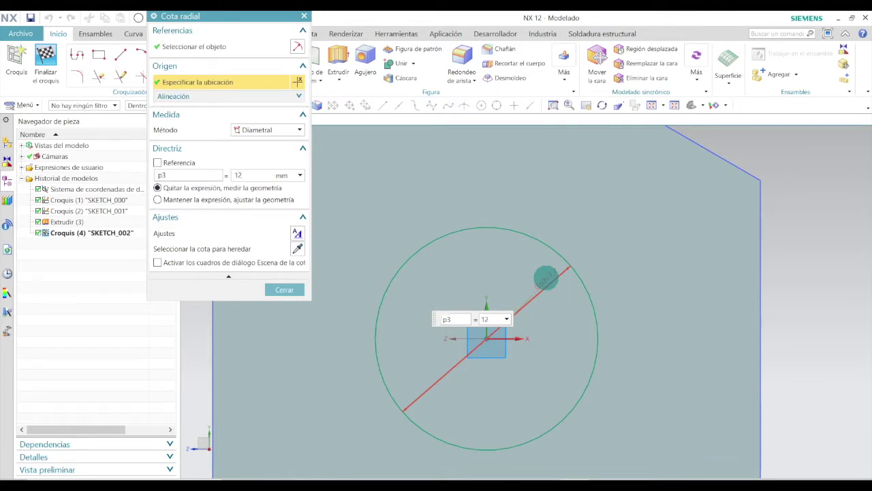
key(Return)
click(284, 290)
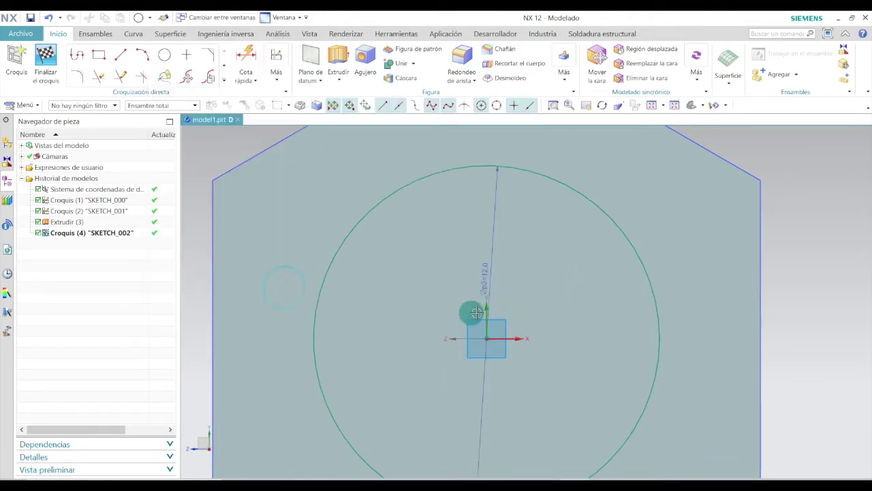
scroll(488, 339, down, 4)
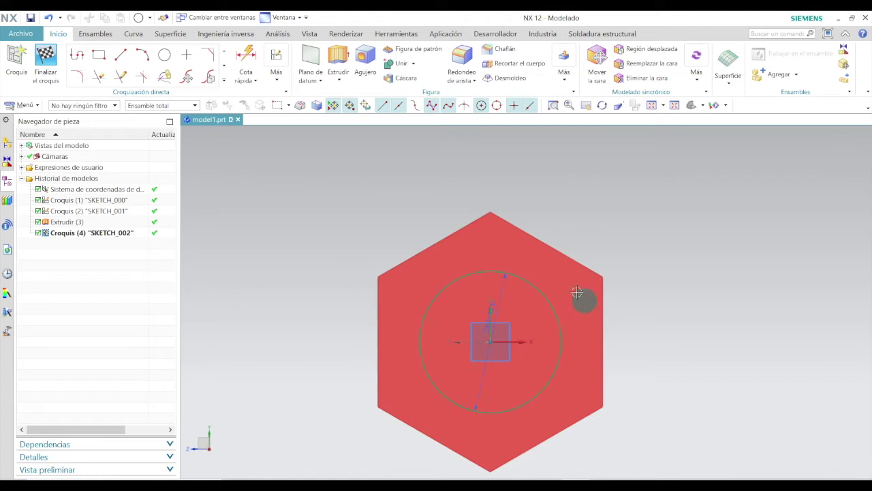
click(45, 62)
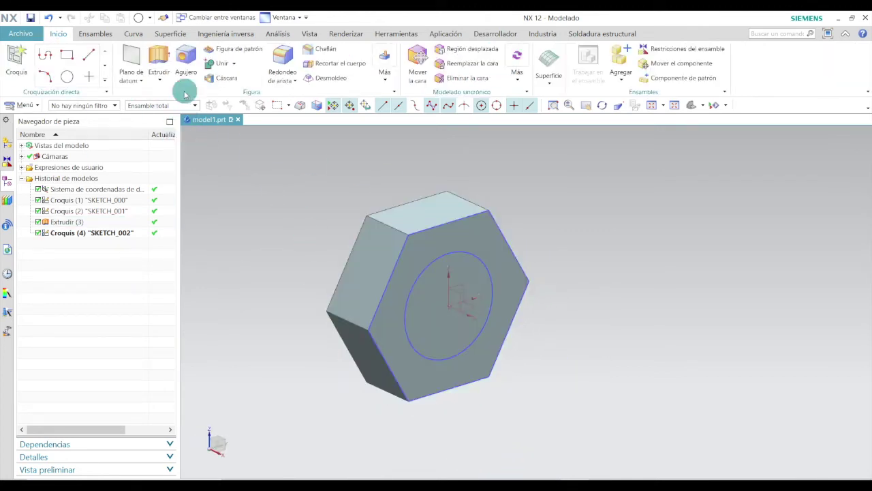
- Extrude the 12 mm circle 45 mm from the head as a separate body to form the shank, and restore the trimetric view
click(159, 55)
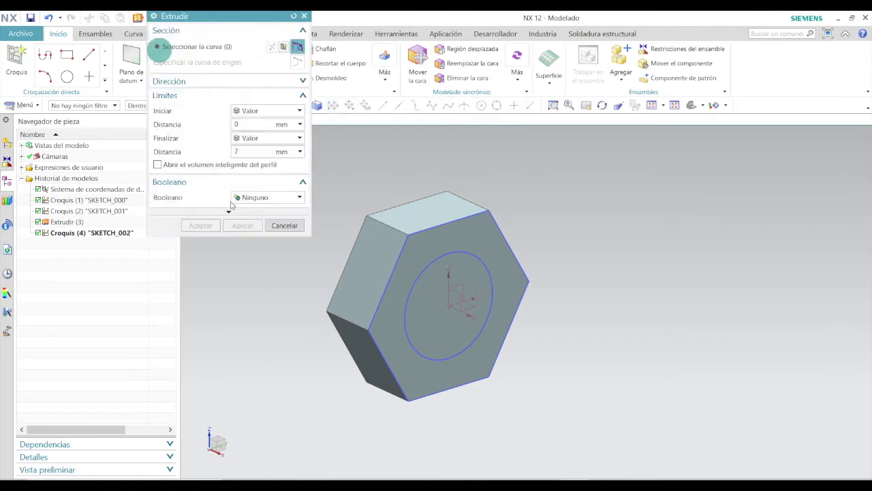
scroll(461, 254, up, 5)
click(448, 244)
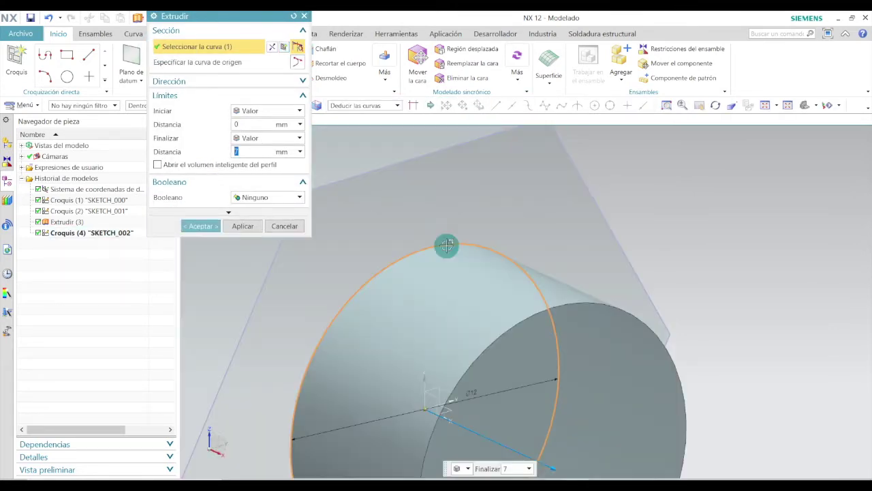
scroll(447, 244, down, 4)
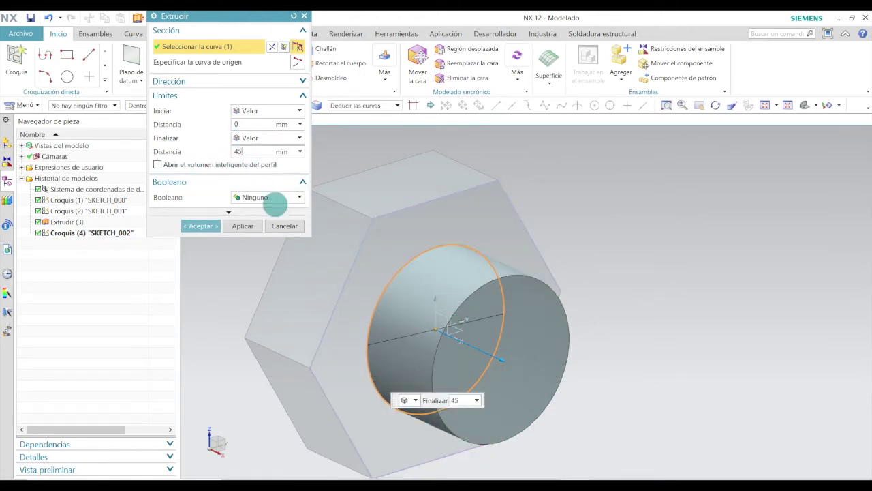
key(Return)
click(201, 226)
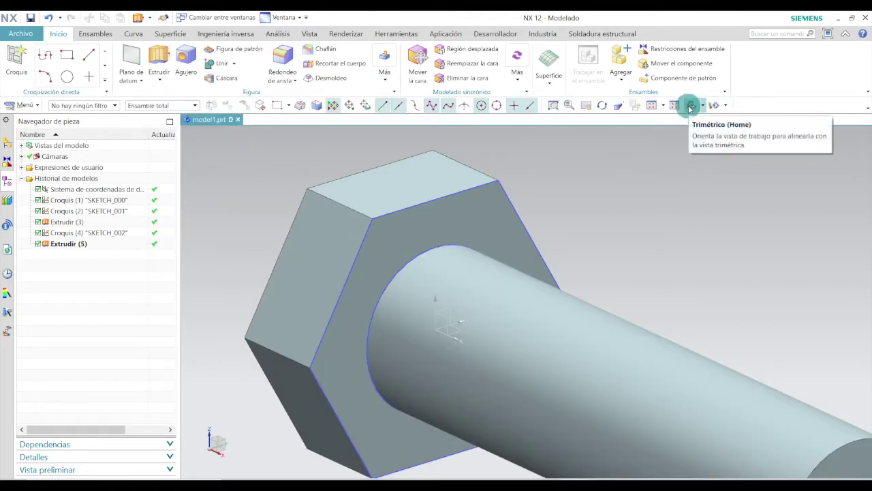
click(690, 107)
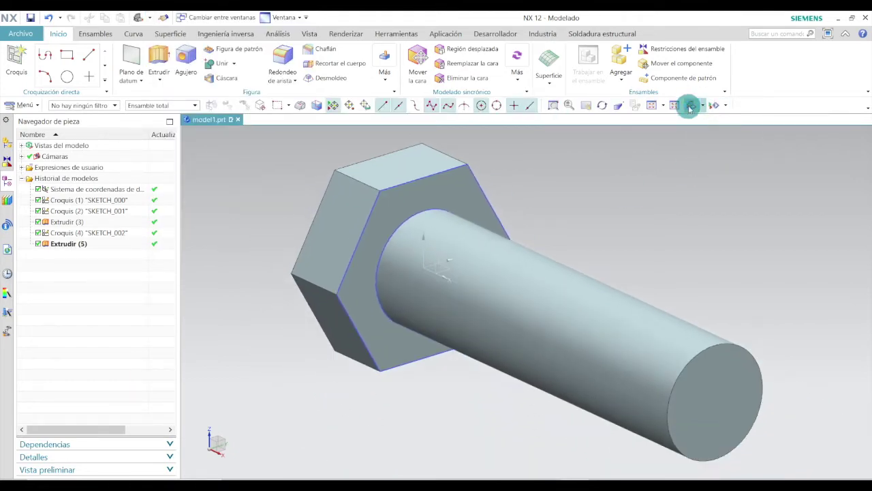
- Create a datum plane offset -30 mm from the shank's end face to mark where the thread starts
key(alt+Tab)
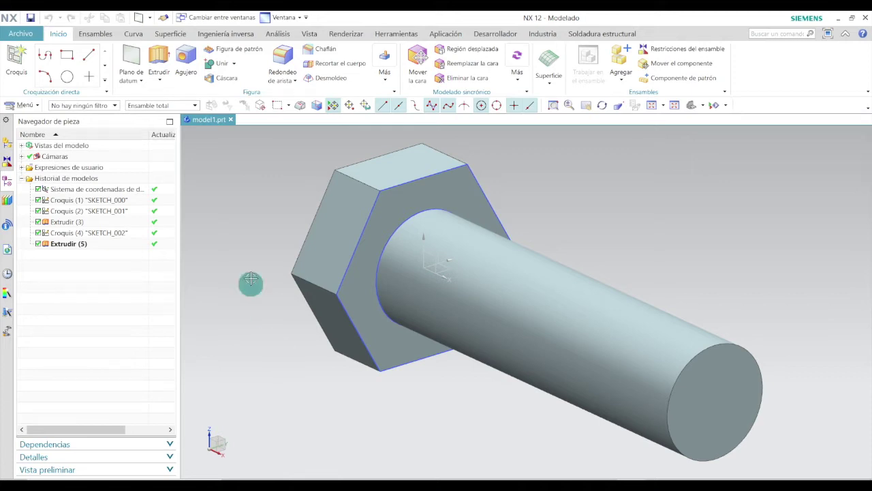
click(132, 60)
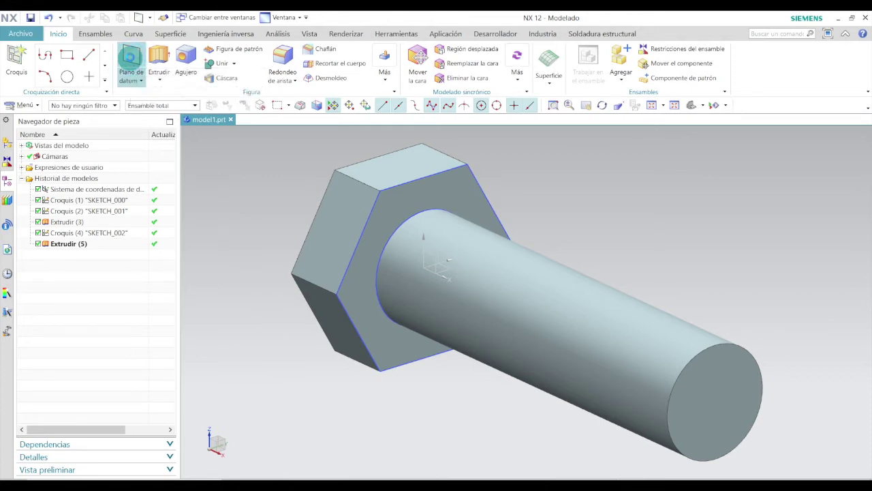
click(725, 398)
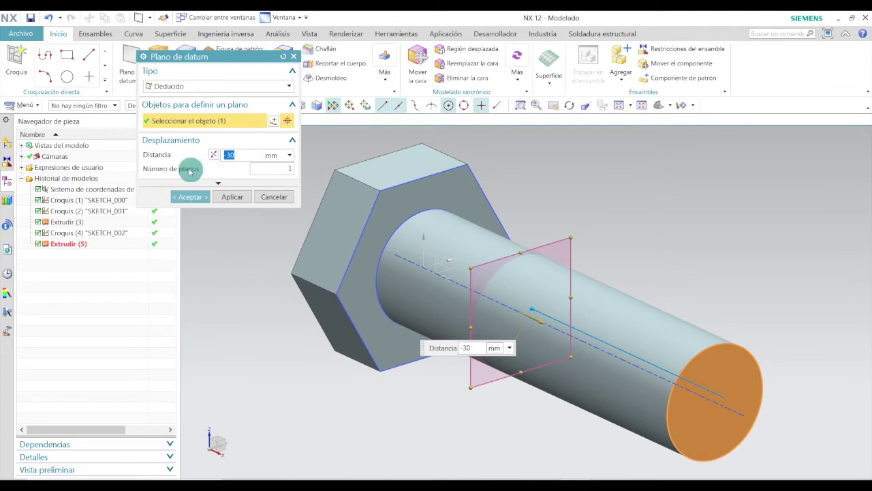
click(190, 197)
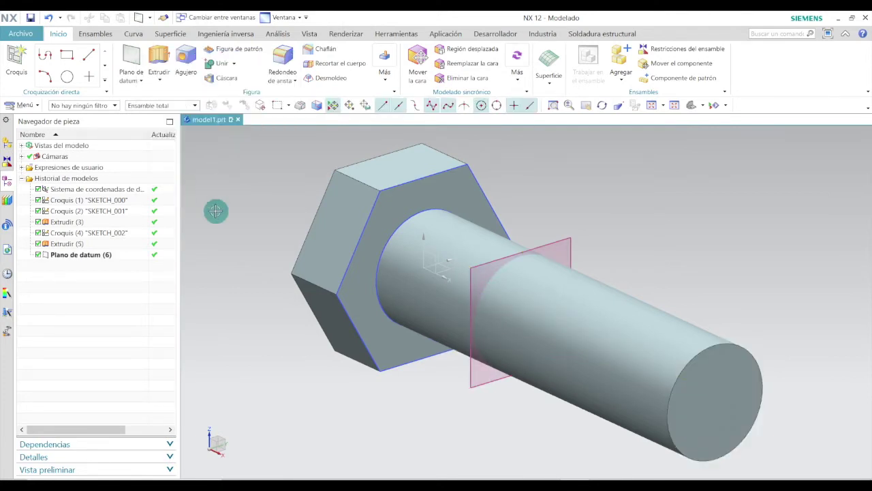
- Add a detailed right-hand thread with 1.75 mm pitch to the shank, starting at the datum plane and running towards the free end
click(389, 77)
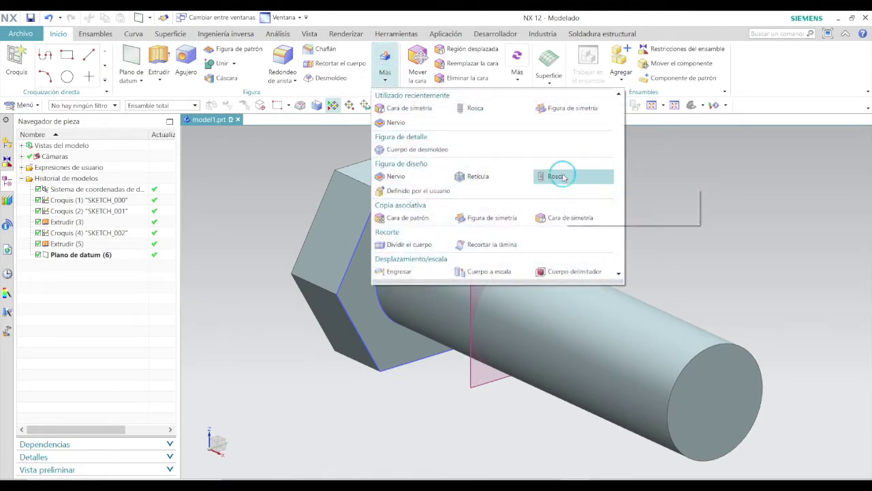
click(563, 177)
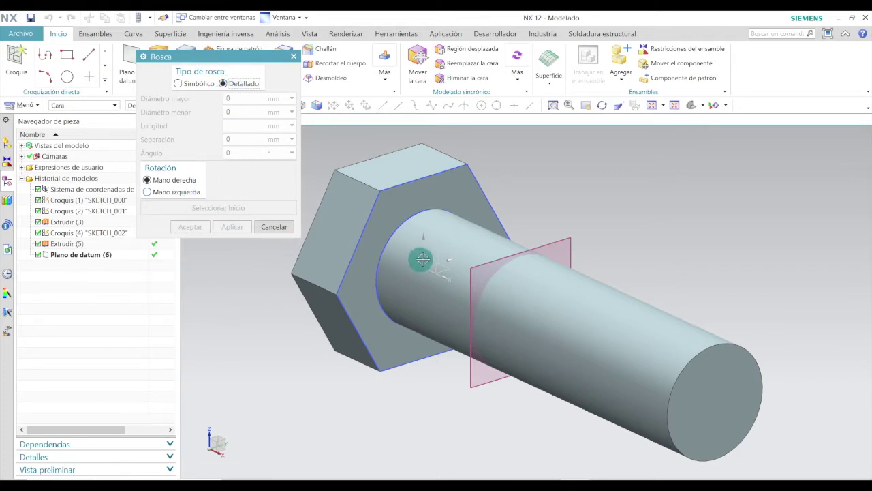
click(495, 245)
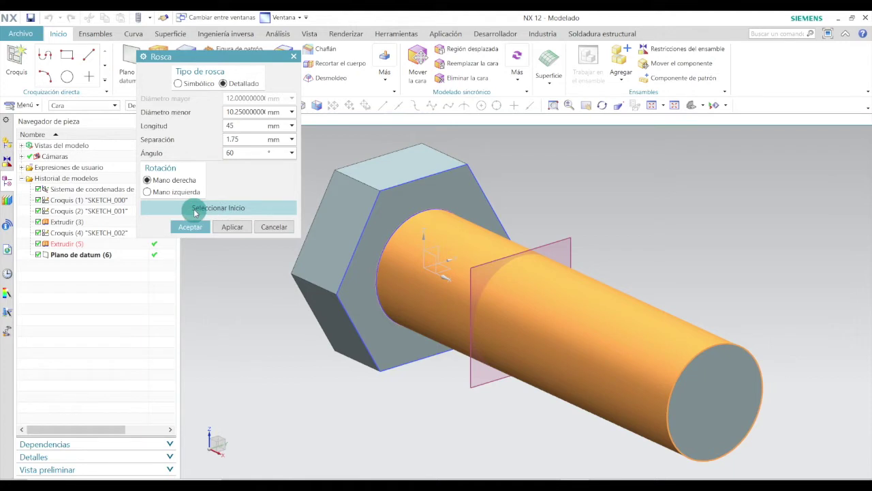
click(241, 208)
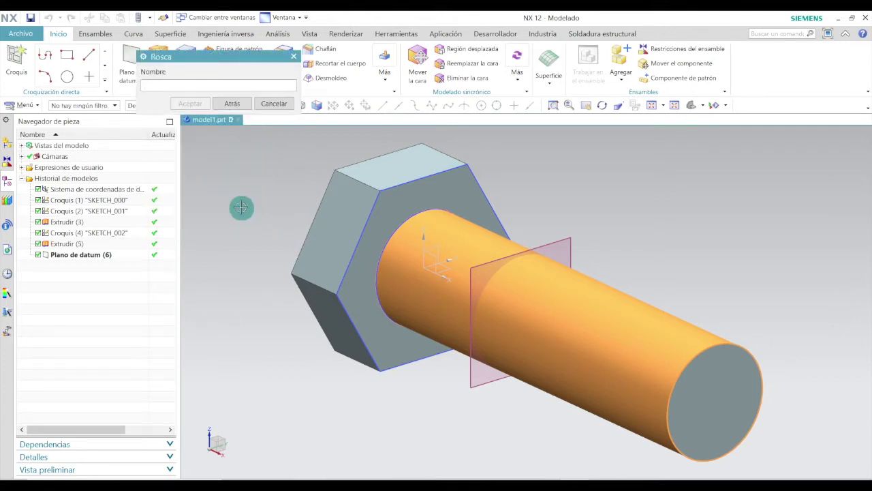
click(474, 274)
click(473, 269)
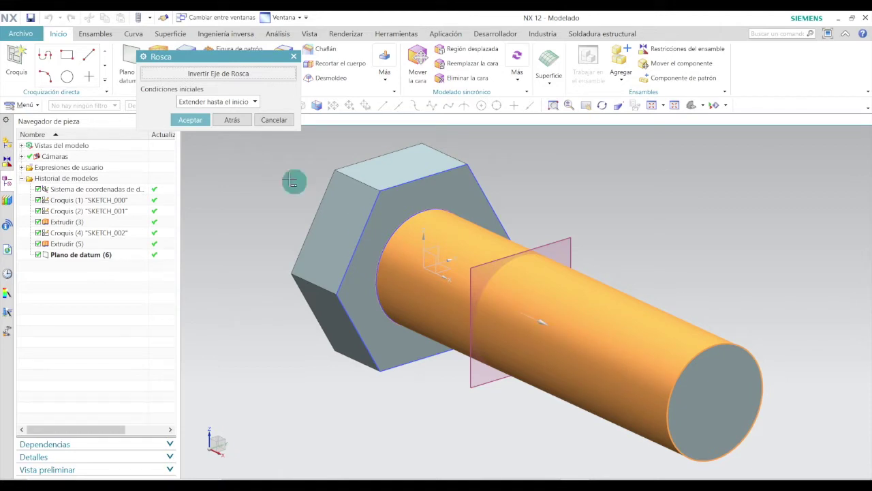
click(190, 120)
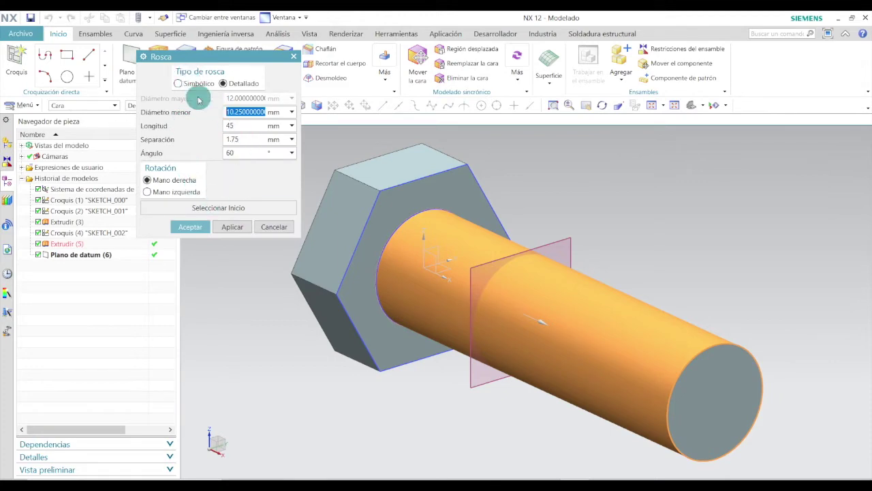
click(197, 230)
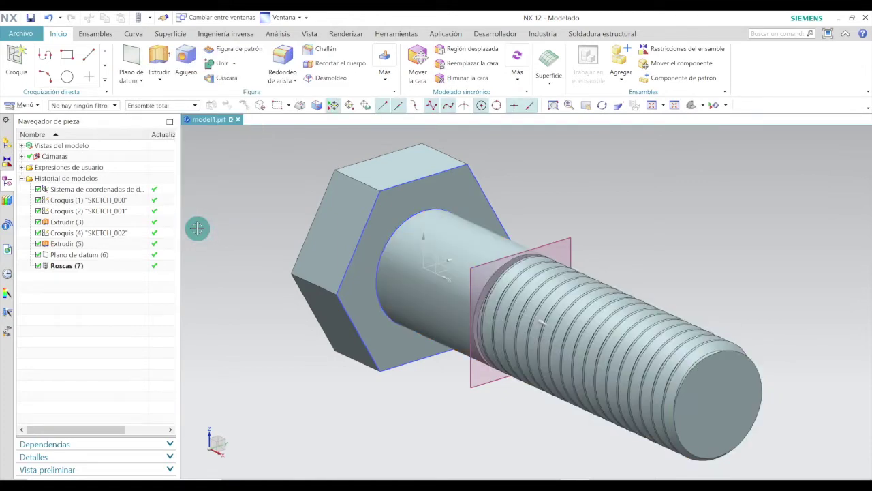
- Inspect the thread's start and free end up close, and check the raised ring under the head in the bolt drawing
middle_drag(518, 413, 500, 340)
scroll(480, 341, up, 5)
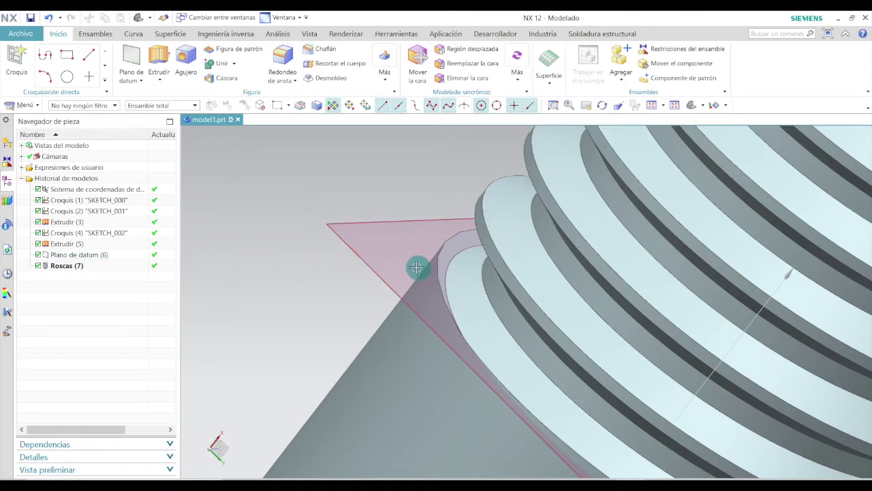
scroll(421, 304, down, 5)
scroll(421, 304, down, 3)
scroll(524, 207, up, 8)
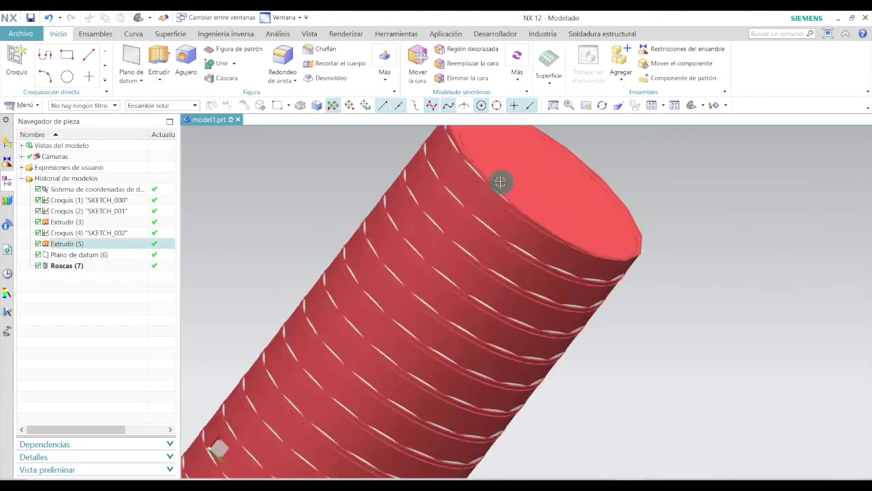
scroll(517, 190, down, 4)
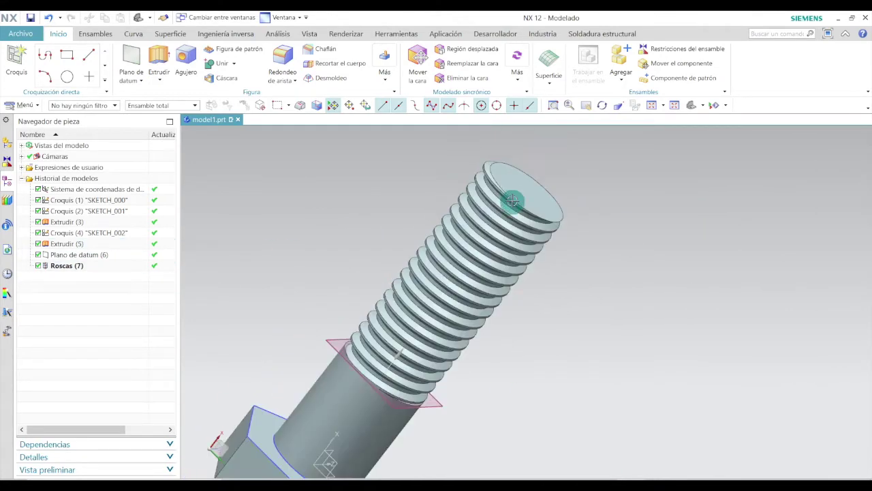
click(692, 108)
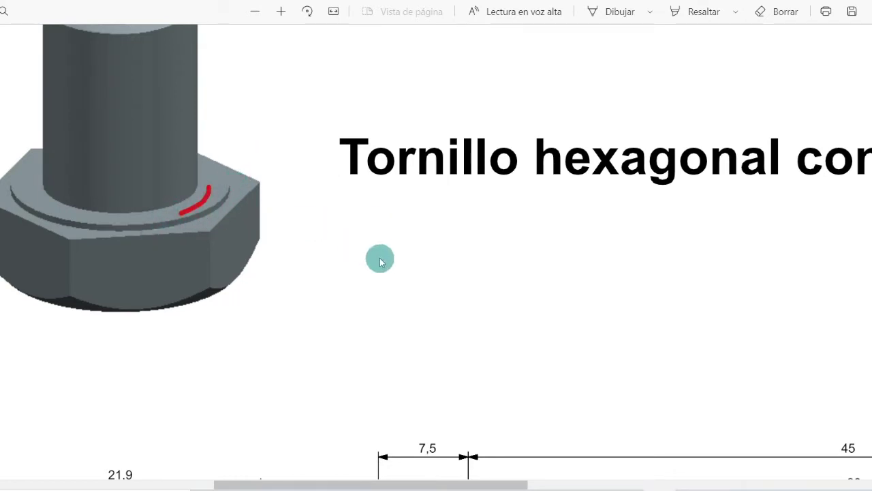
scroll(383, 261, down, 5)
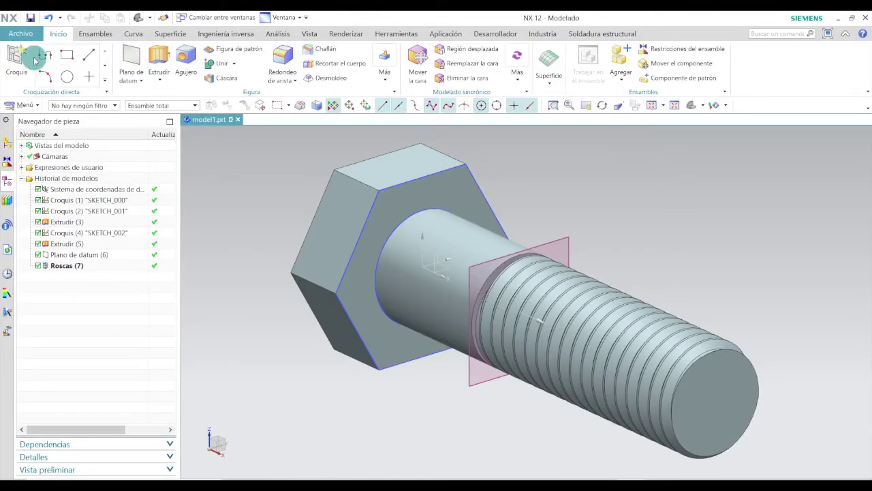
- Sketch a circle about 15.6 mm in diameter on the datum YZ plane, centred on the origin around the shank
click(68, 79)
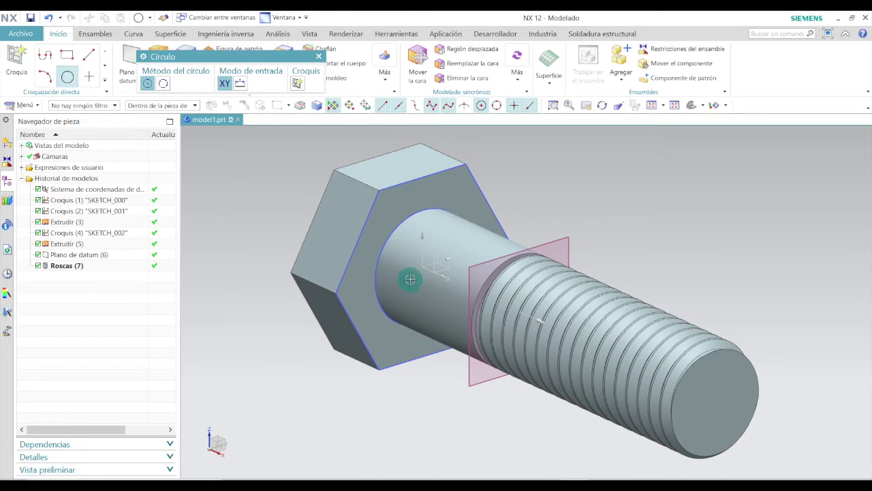
scroll(432, 268, up, 3)
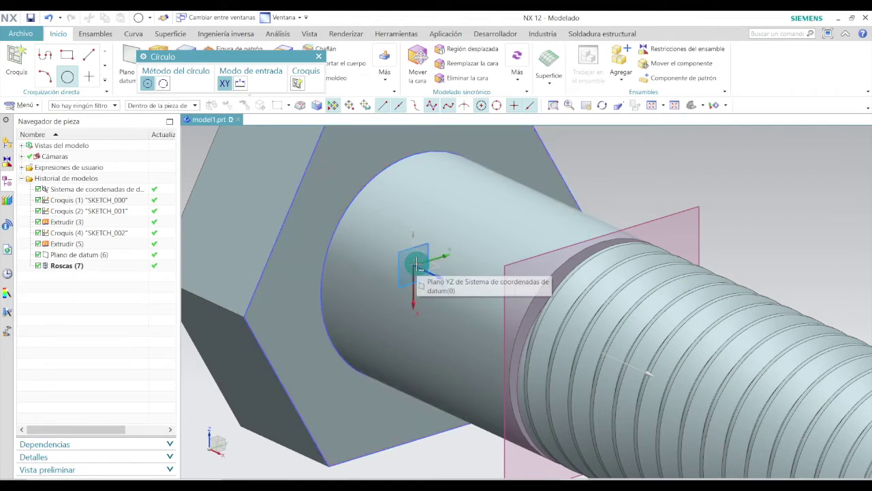
click(417, 266)
click(464, 286)
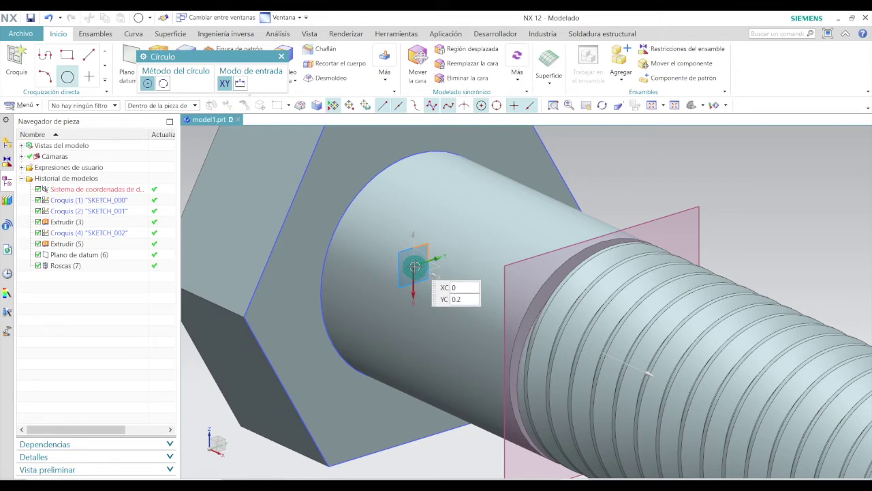
click(414, 264)
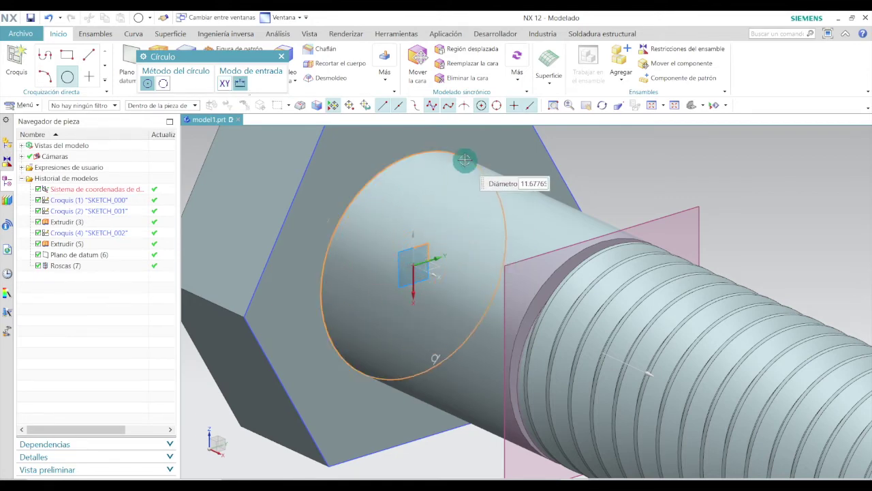
click(468, 288)
scroll(473, 214, down, 3)
scroll(475, 215, up, 5)
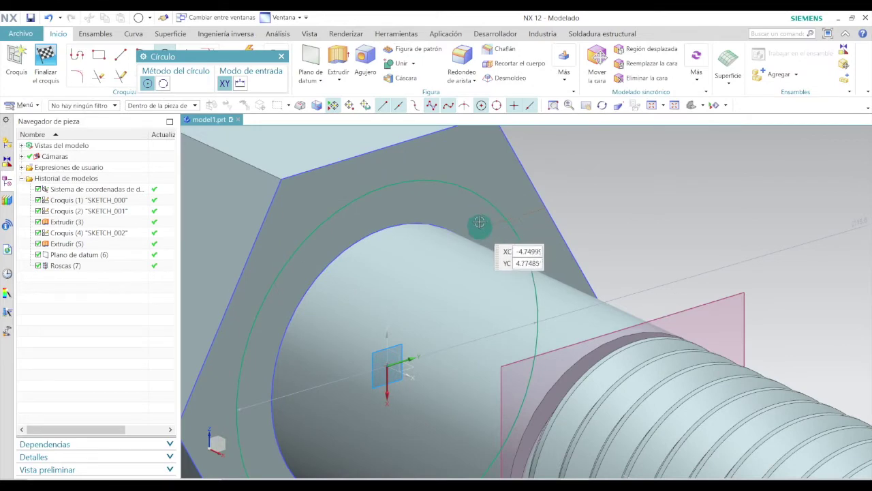
key(Escape)
scroll(479, 217, down, 3)
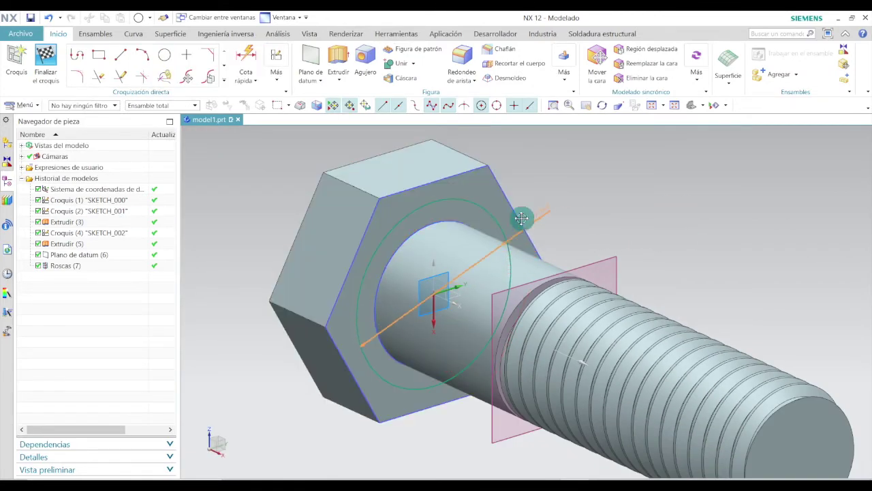
- Set the new circle's diameter to 17 mm and finish the sketch
double_click(469, 199)
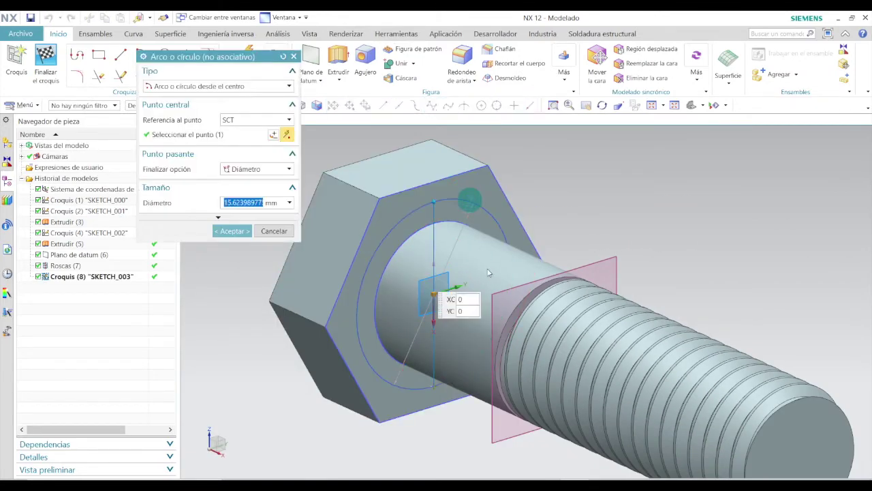
drag(225, 202, 338, 207)
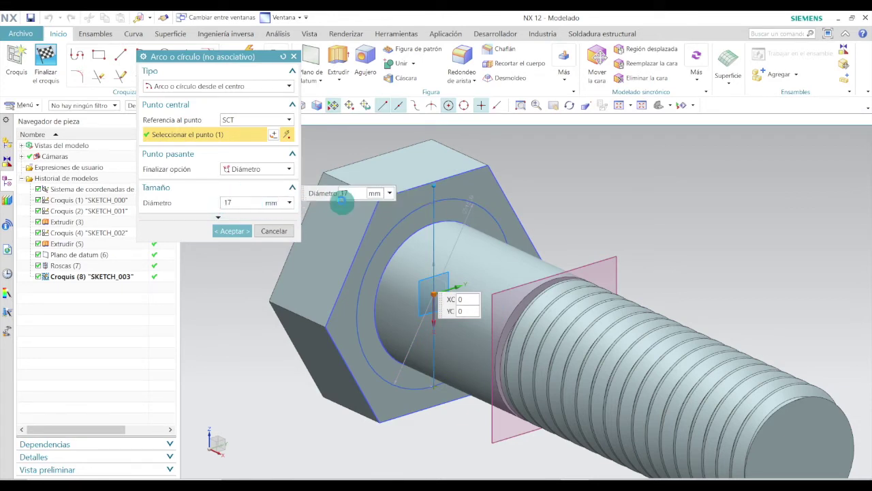
key(Return)
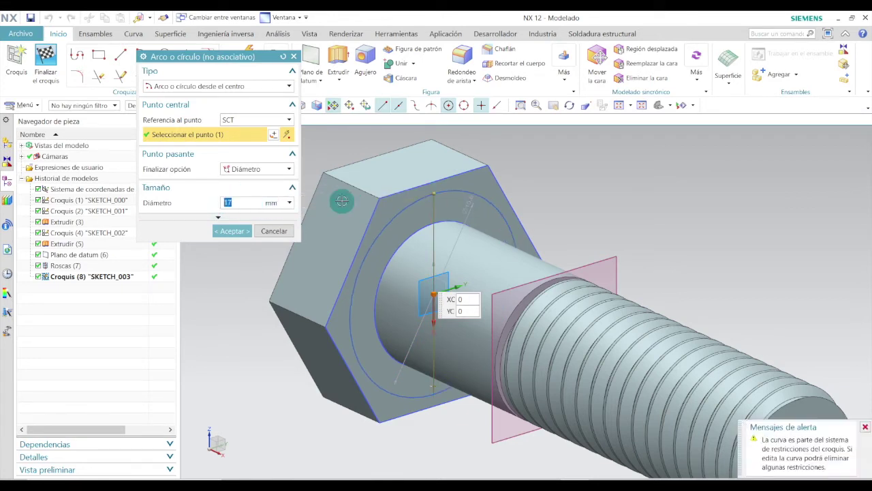
click(233, 231)
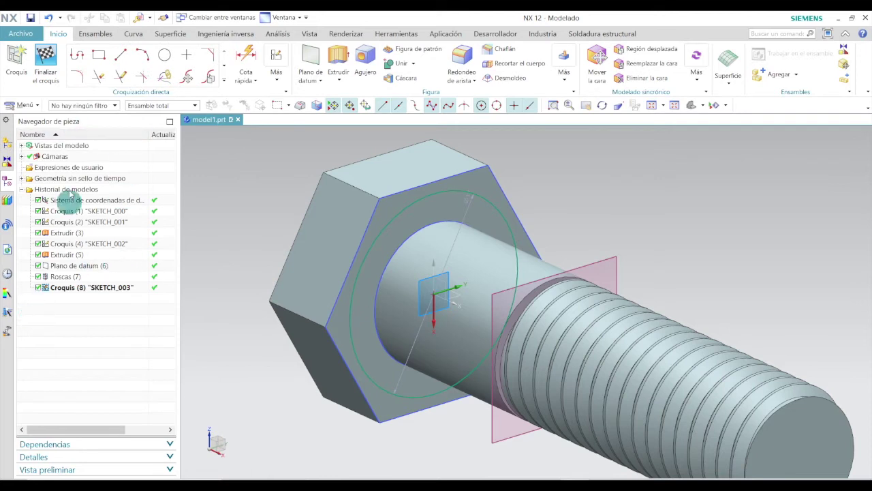
click(47, 67)
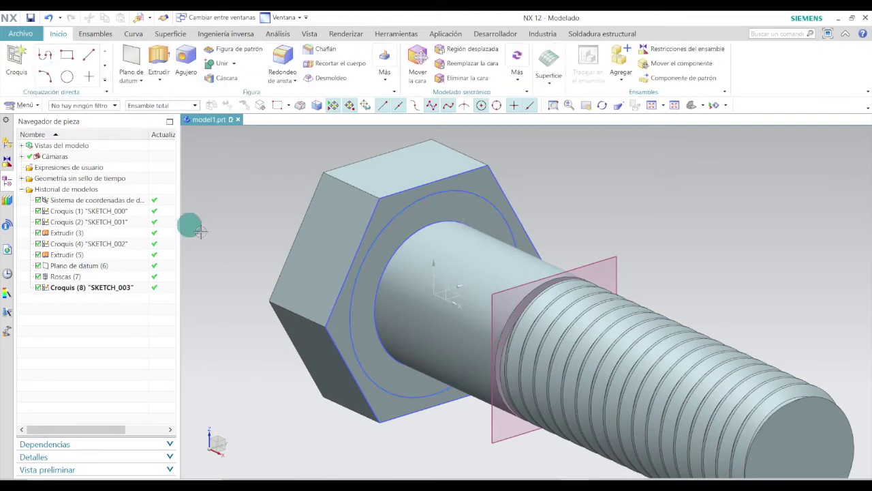
- Extrude the 17 mm circle 0.5 mm as a separate body to form the raised ring under the bolt head
click(158, 62)
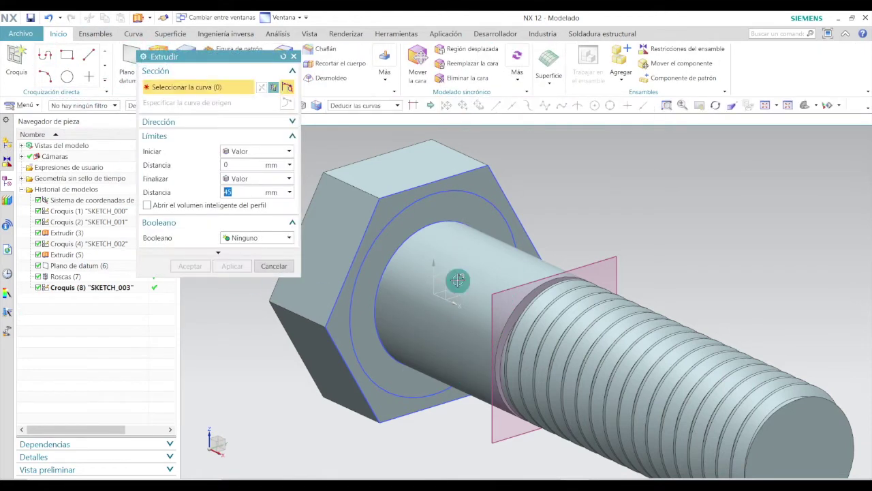
click(476, 195)
click(476, 195)
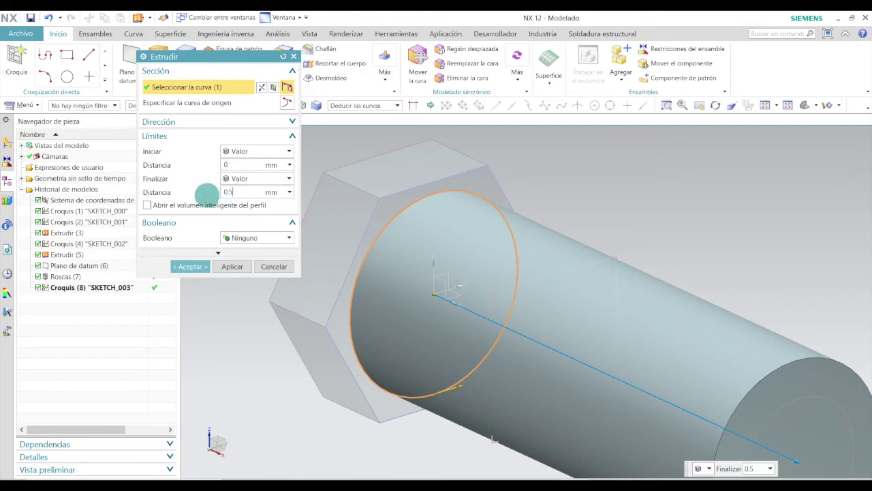
key(Return)
click(188, 267)
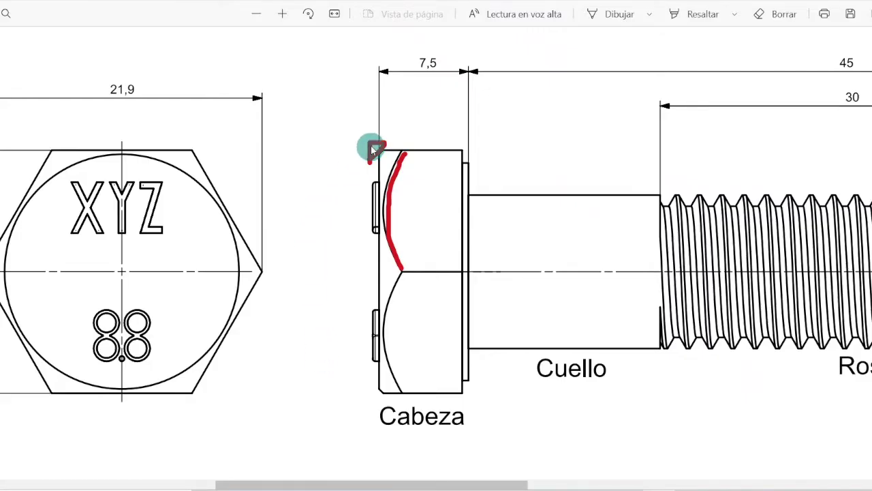
- Mark the head's rounded chamfer in the bolt drawing, and begin a datum plane from the coordinate system's XY plane
mouse_move(367, 157)
mouse_down()
mouse_move(387, 141)
mouse_move(374, 166)
mouse_move(369, 143)
mouse_move(393, 140)
mouse_move(369, 165)
mouse_move(411, 150)
mouse_up()
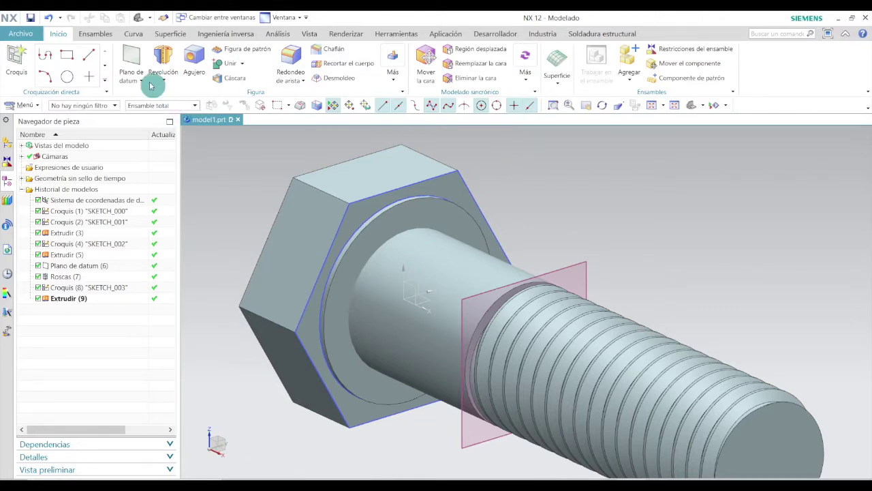
click(131, 60)
middle_drag(641, 197, 557, 307)
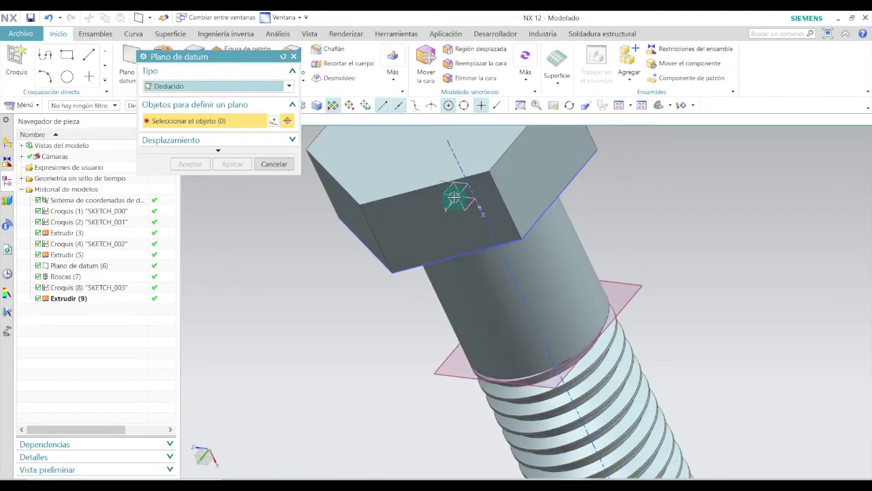
scroll(464, 195, up, 3)
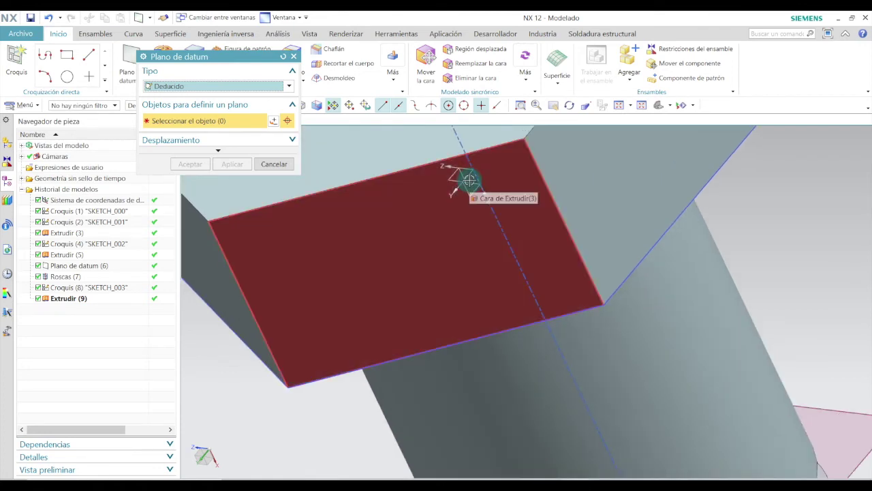
scroll(721, 247, down, 5)
mouse_move(746, 243)
middle_down()
mouse_move(743, 219)
mouse_move(749, 226)
middle_up()
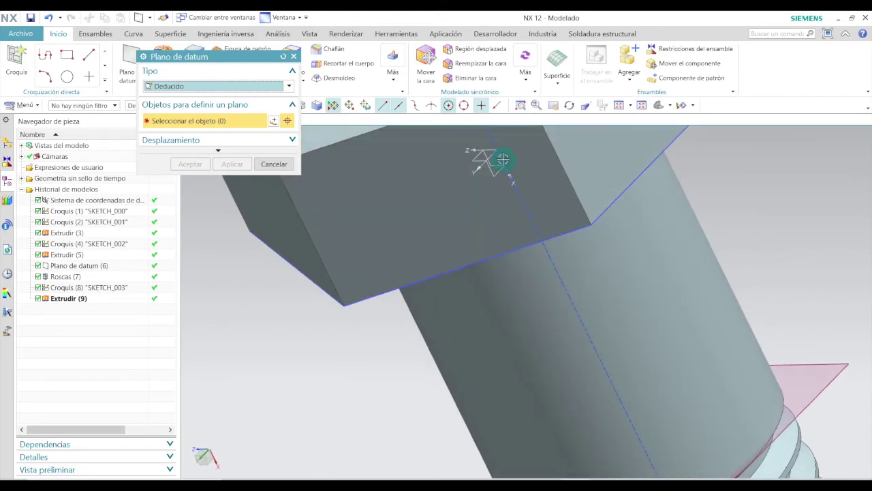
scroll(491, 156, up, 3)
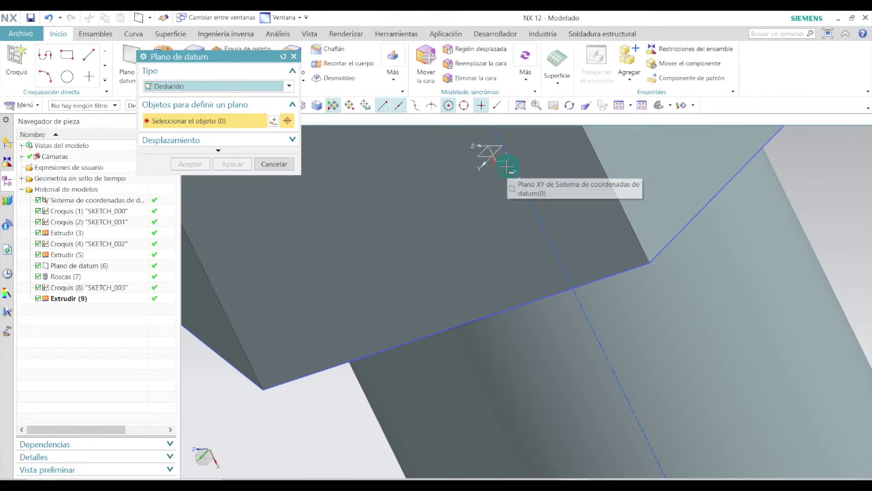
click(508, 167)
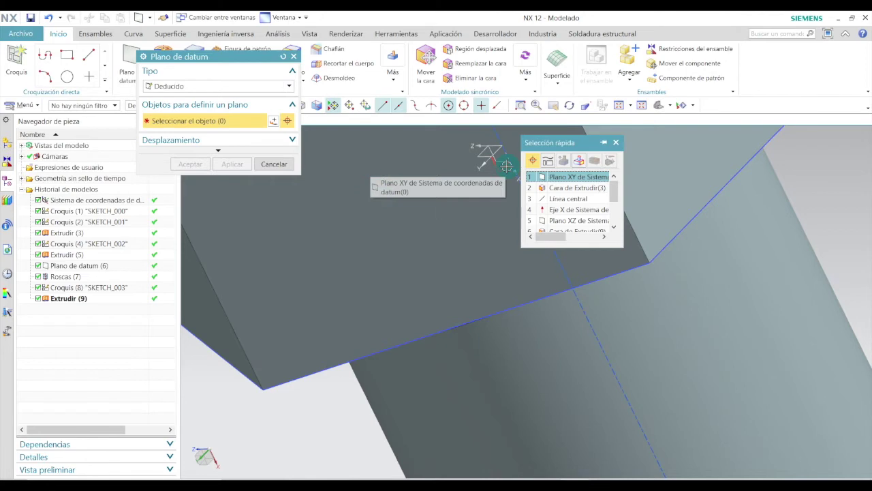
click(549, 173)
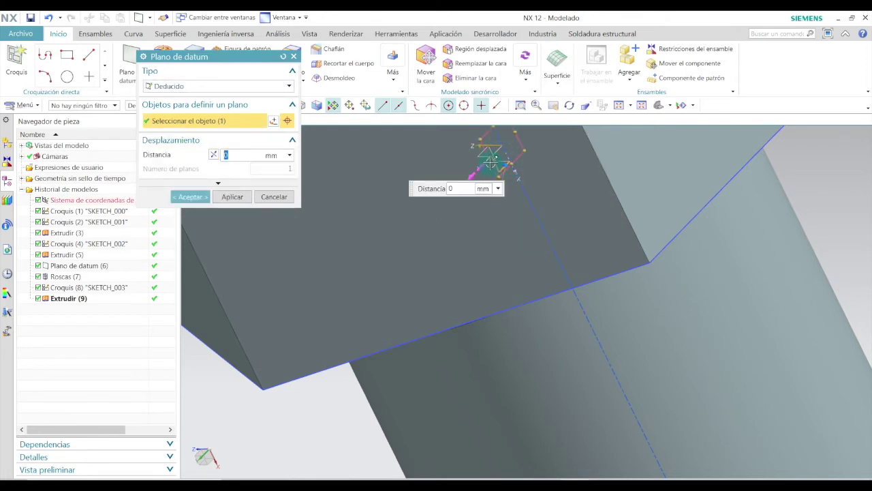
- Enlarge the datum plane to about 10.2 mm long so it extends past the head's edges, and create it with 0 mm offset
scroll(490, 158, up, 3)
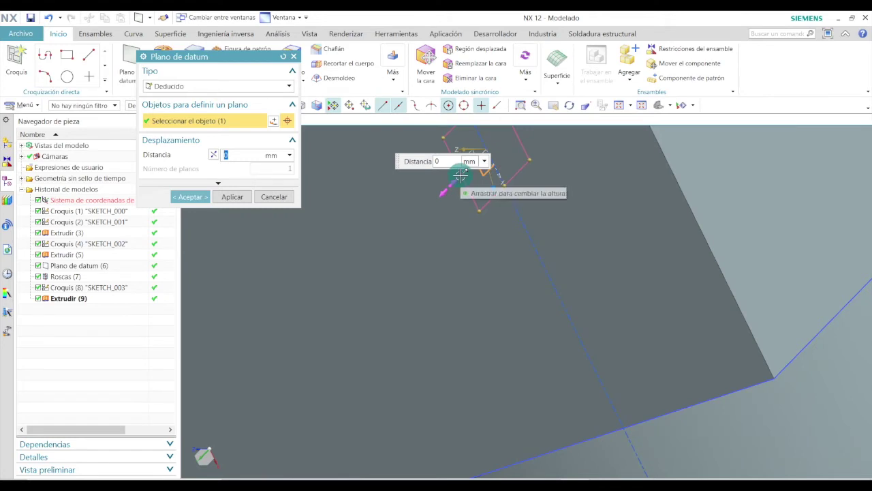
drag(457, 184, 262, 376)
scroll(409, 294, down, 4)
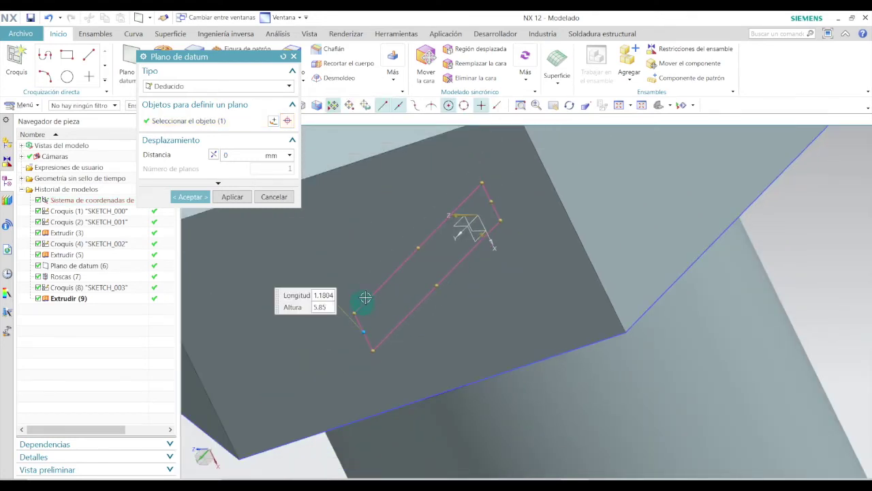
scroll(376, 315, up, 3)
drag(369, 313, 273, 379)
drag(346, 321, 373, 374)
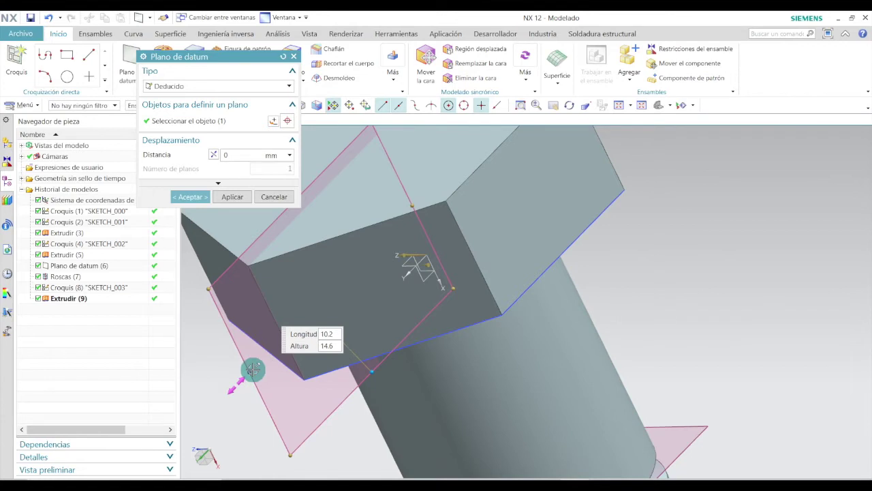
drag(253, 369, 241, 376)
scroll(243, 361, down, 3)
click(178, 198)
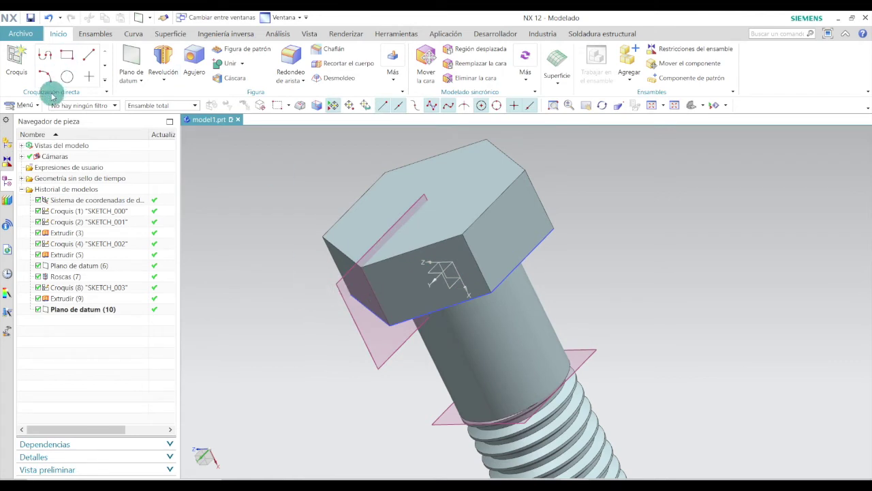
- Create a sketch on the new datum plane that passes through the bolt head
click(15, 56)
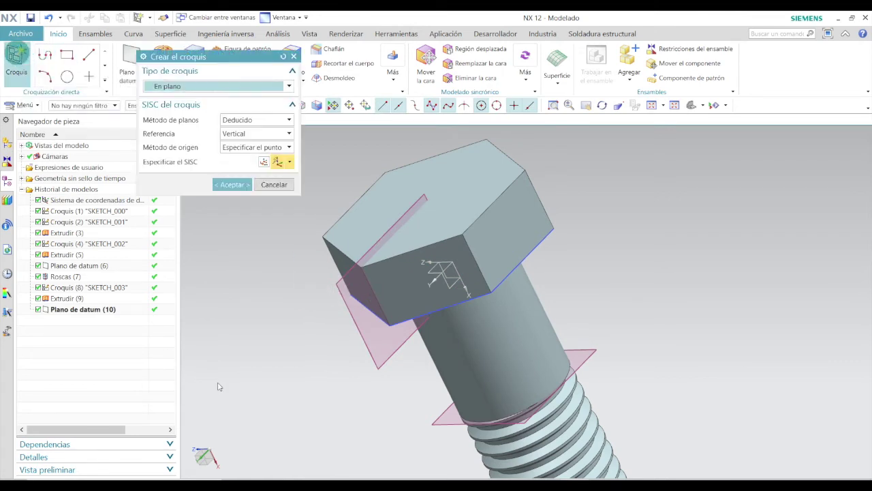
scroll(351, 331, up, 3)
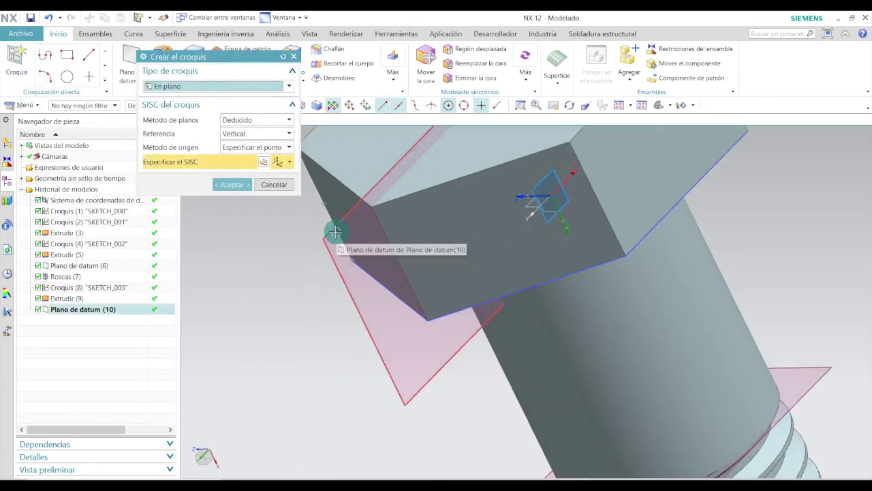
click(336, 233)
click(381, 243)
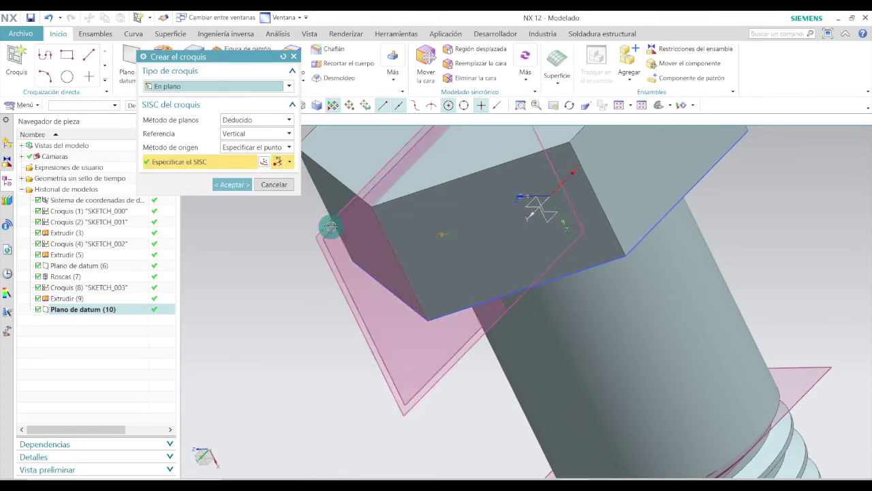
click(232, 184)
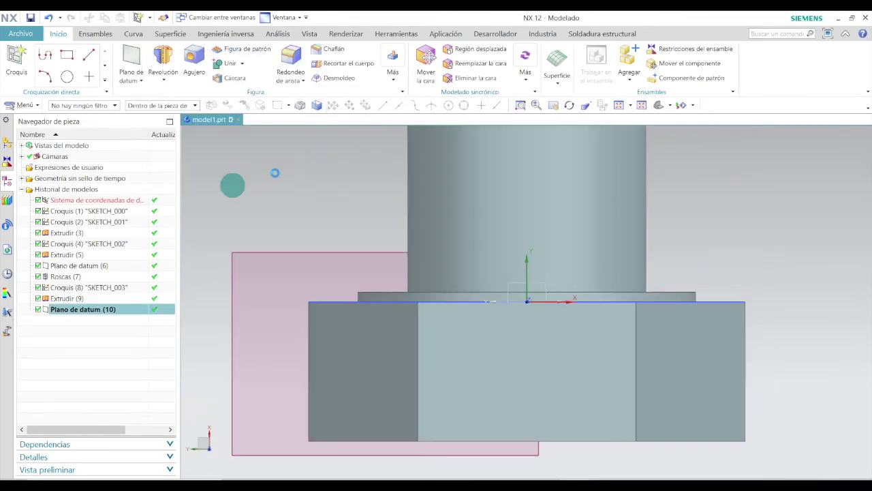
- Draw a vertical line about 0.22 mm long downward from the lower-left corner of the head's outline
scroll(324, 388, up, 5)
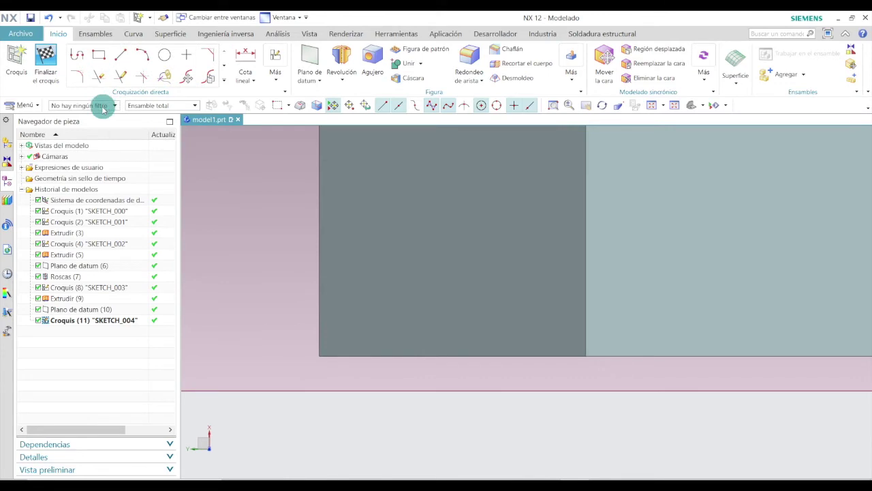
click(121, 55)
scroll(272, 399, up, 4)
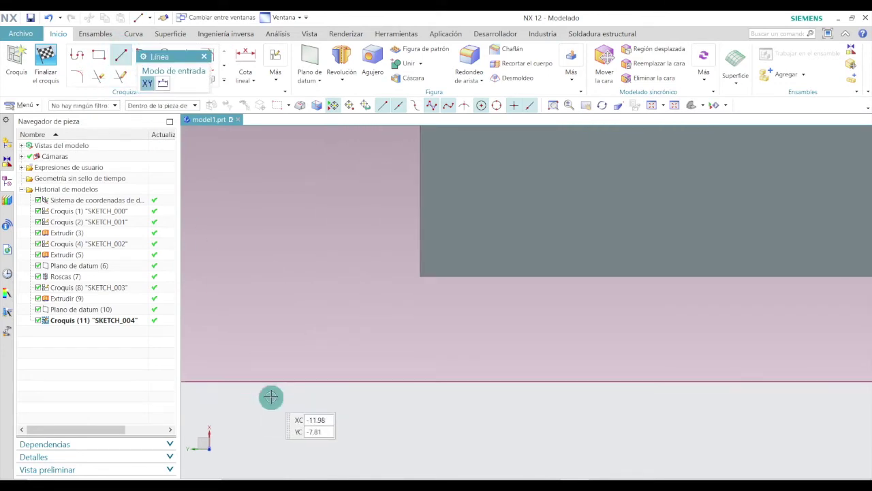
click(420, 277)
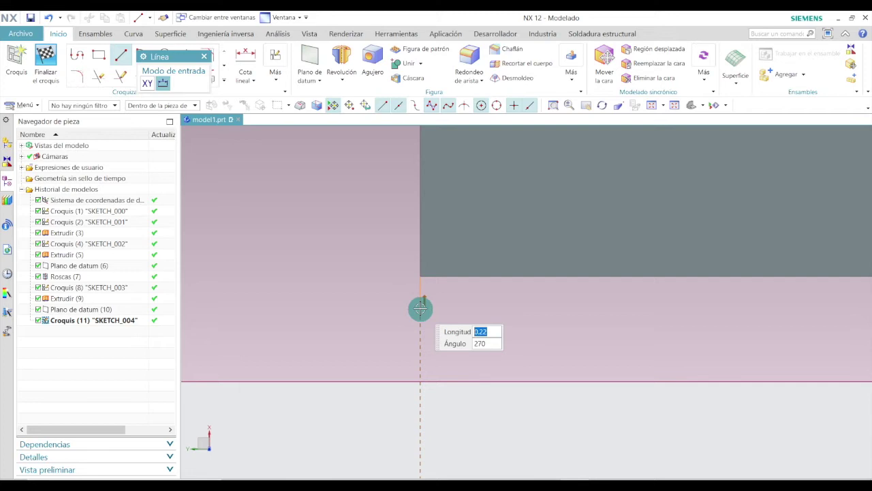
click(421, 309)
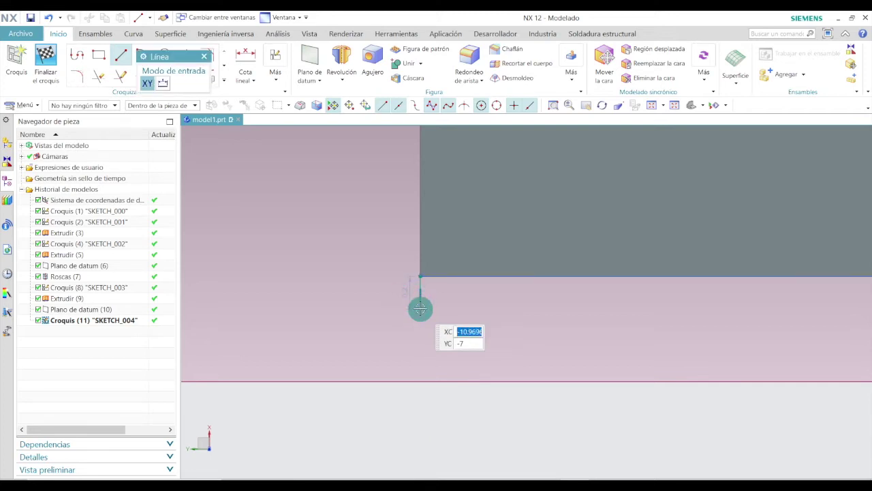
key(Escape)
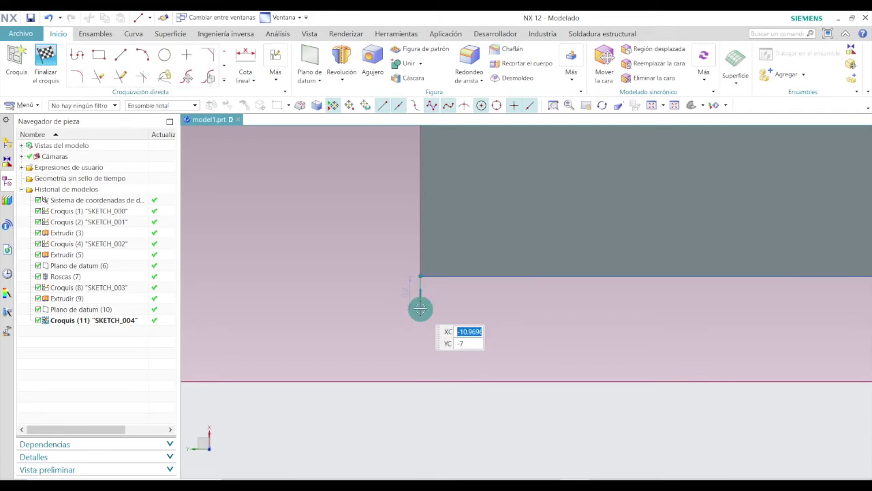
- Draw a horizontal line about 0.24 mm long outward from the same corner of the head
click(125, 59)
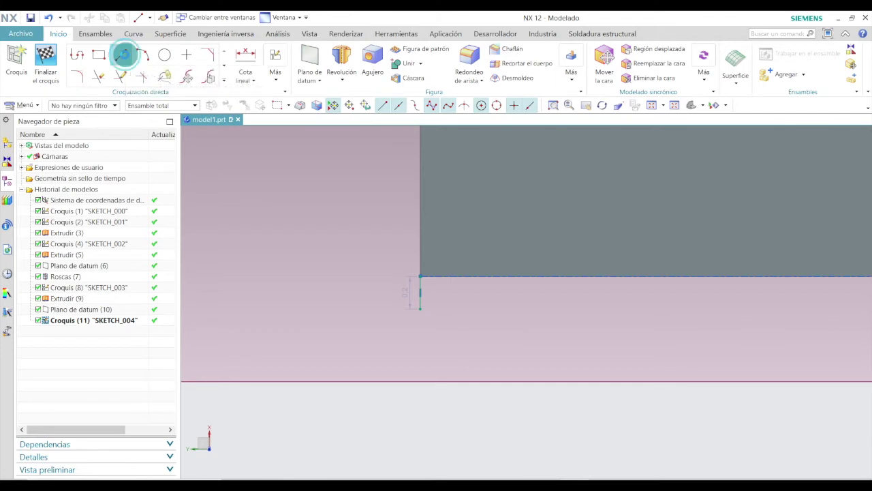
click(418, 275)
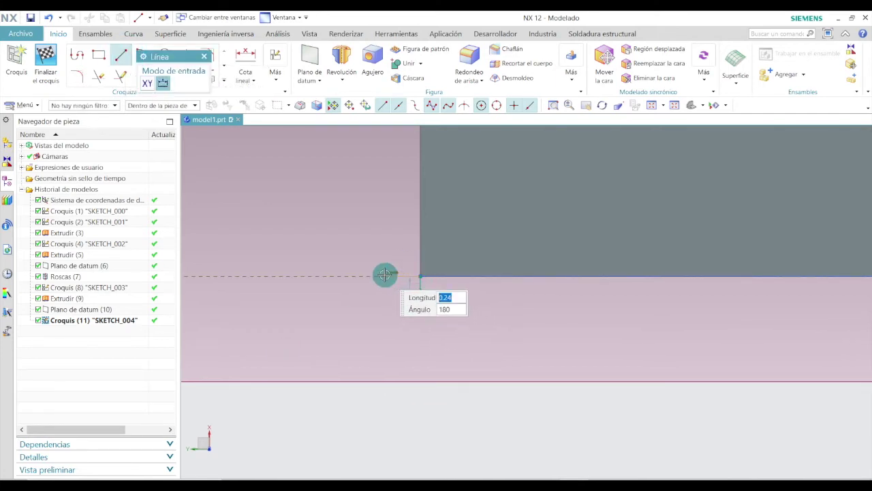
click(386, 274)
scroll(385, 283, up, 3)
click(420, 276)
click(420, 308)
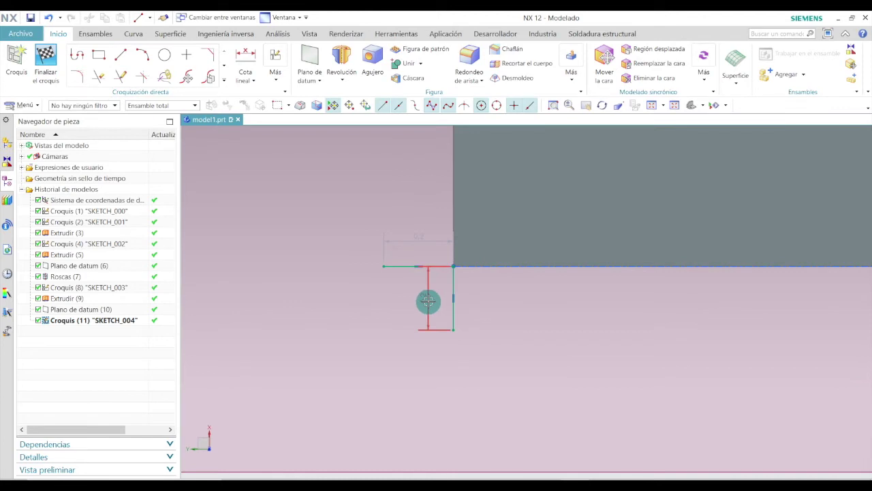
- Set the lengths of both the vertical and the horizontal corner lines to 0.1 mm
double_click(473, 298)
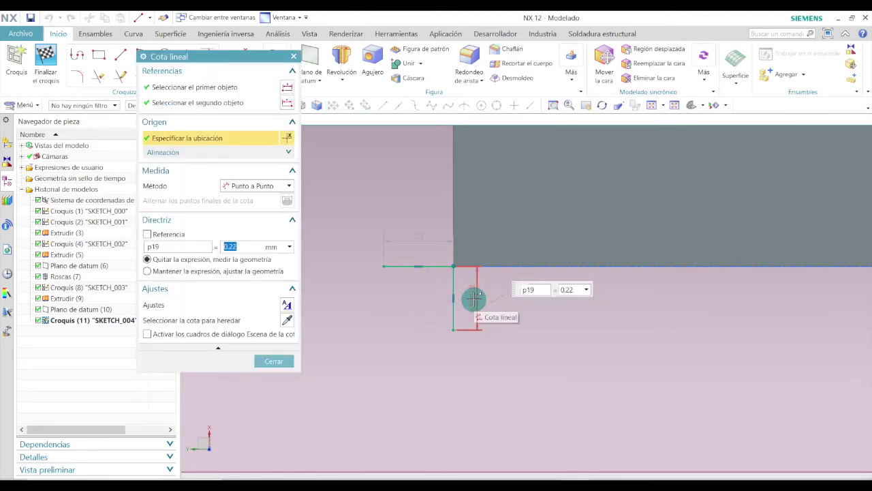
text(0.1)
key(Return)
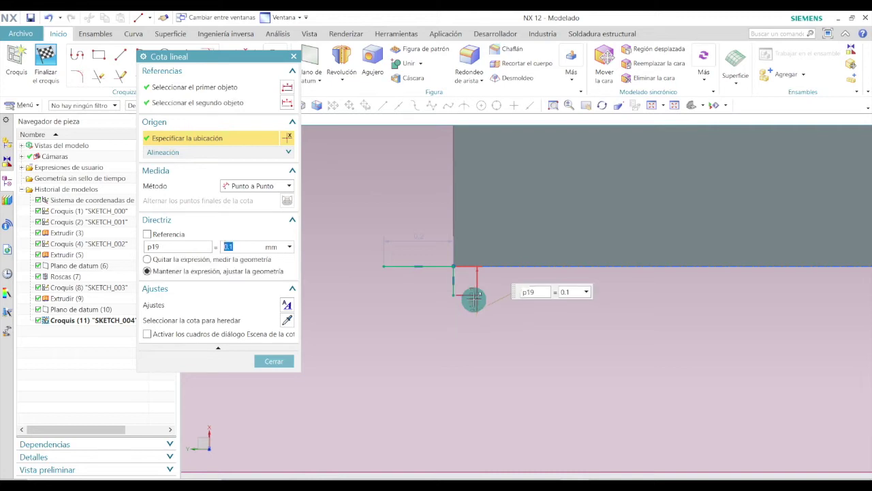
click(274, 360)
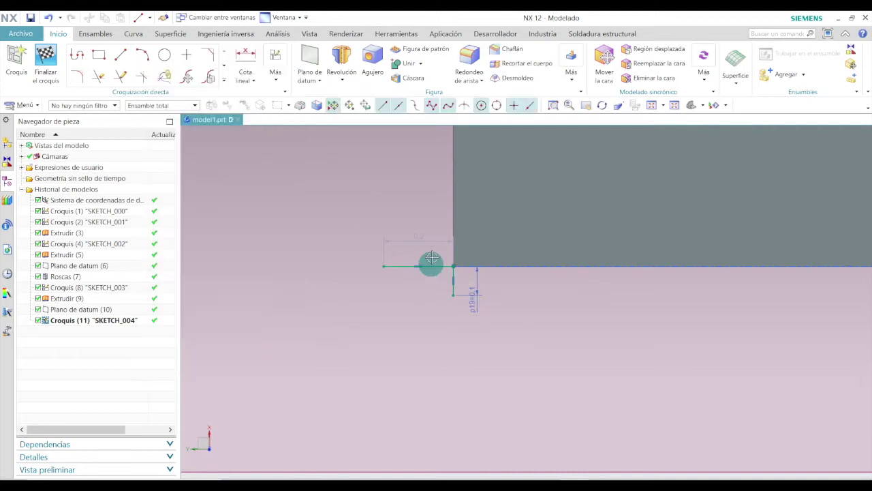
click(423, 236)
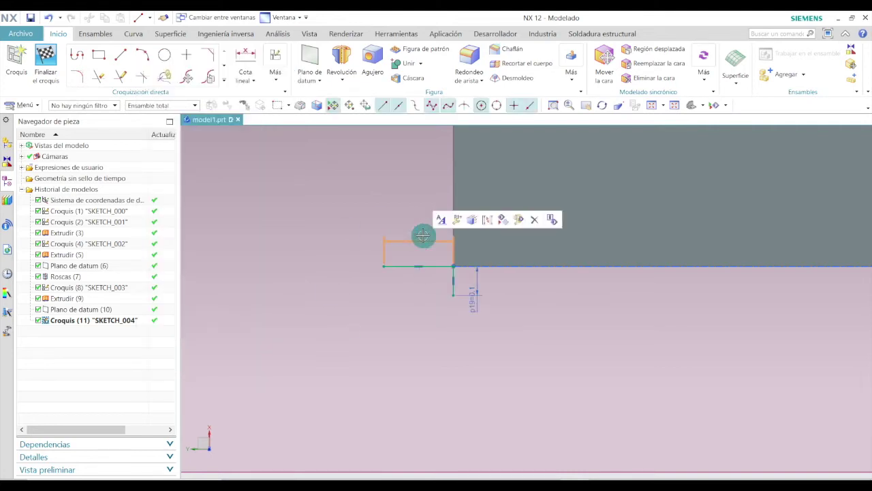
key(d)
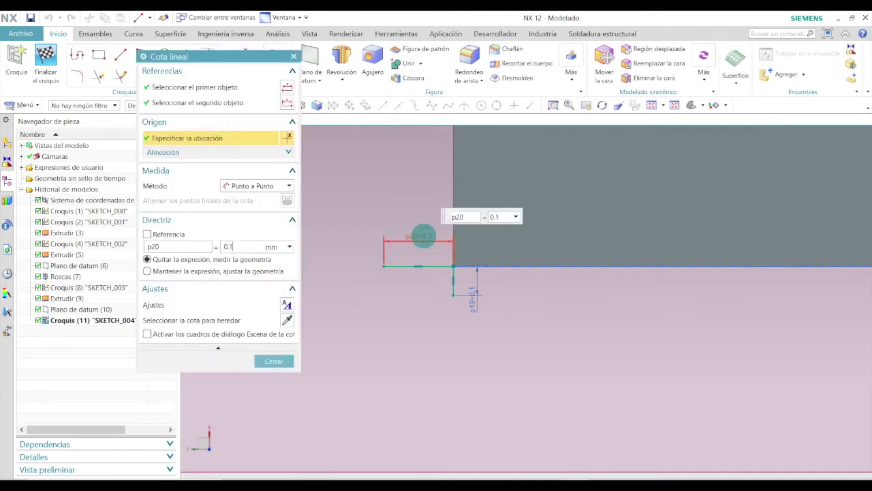
click(285, 361)
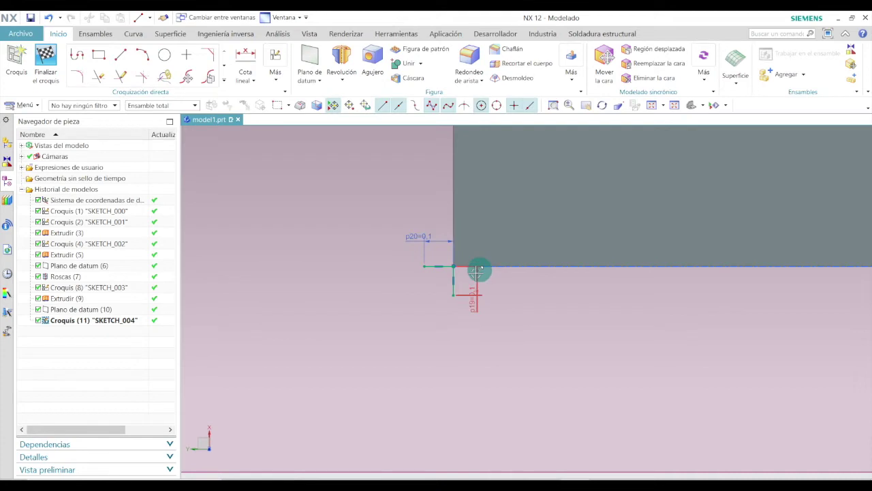
- Draw a horizontal line about 0.1 mm outward from the vertical line's lower end, ending directly below the upper line's outer endpoint
scroll(474, 274, up, 2)
click(121, 55)
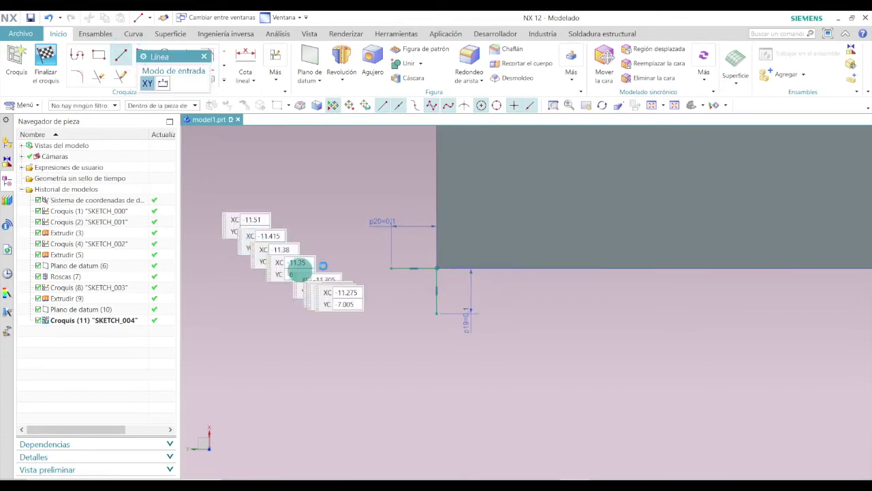
scroll(354, 259, up, 3)
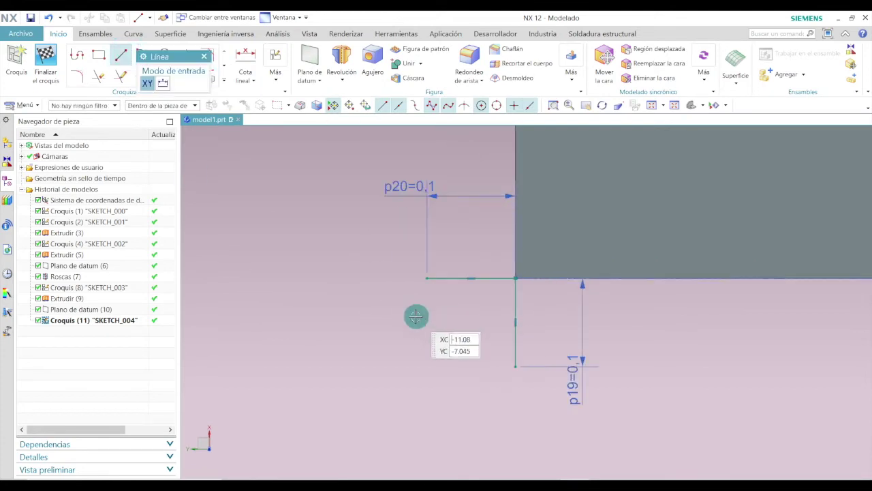
click(515, 368)
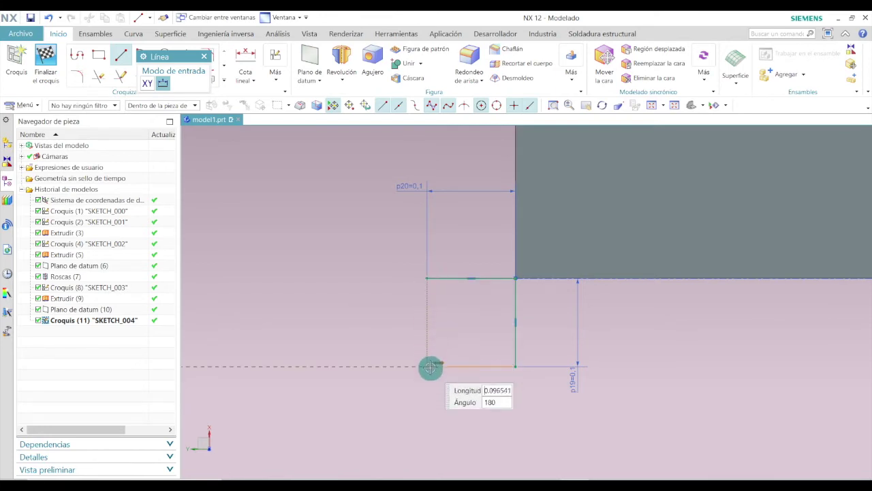
click(427, 367)
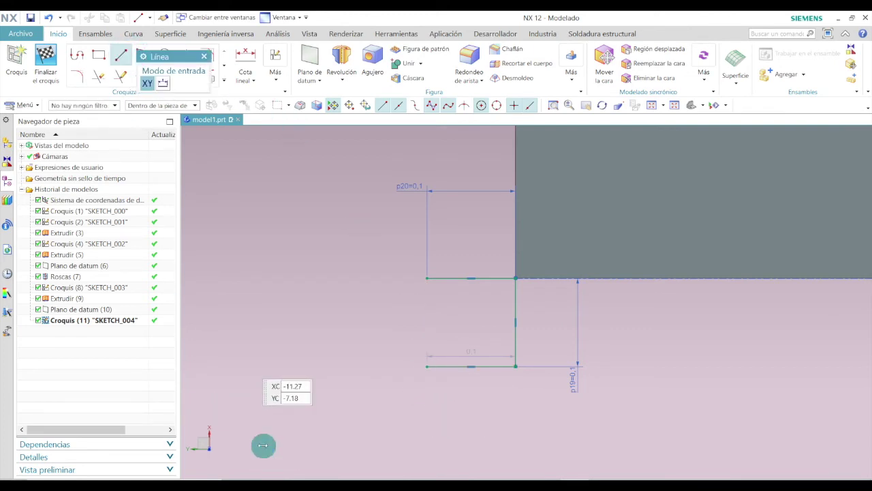
- Draw a vertical line about 0.97 mm long upward from the outer end of the lower horizontal line
click(427, 366)
scroll(409, 388, down, 3)
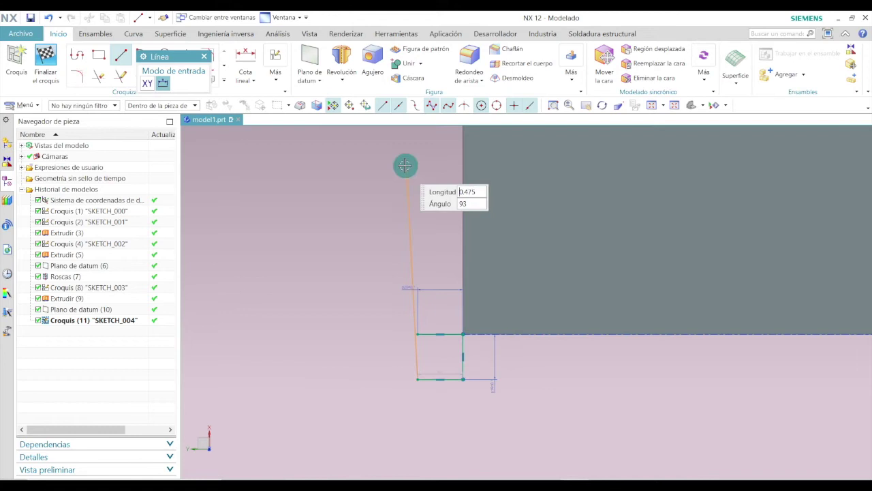
scroll(400, 346, down, 3)
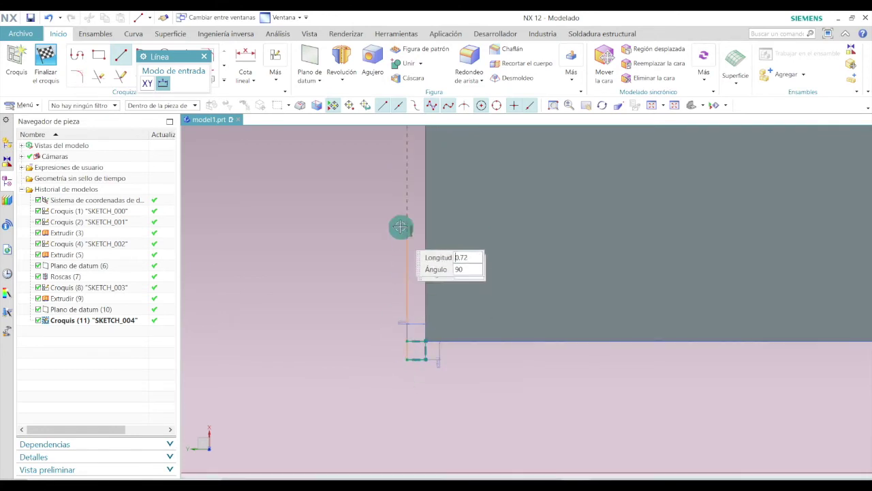
click(400, 179)
key(Escape)
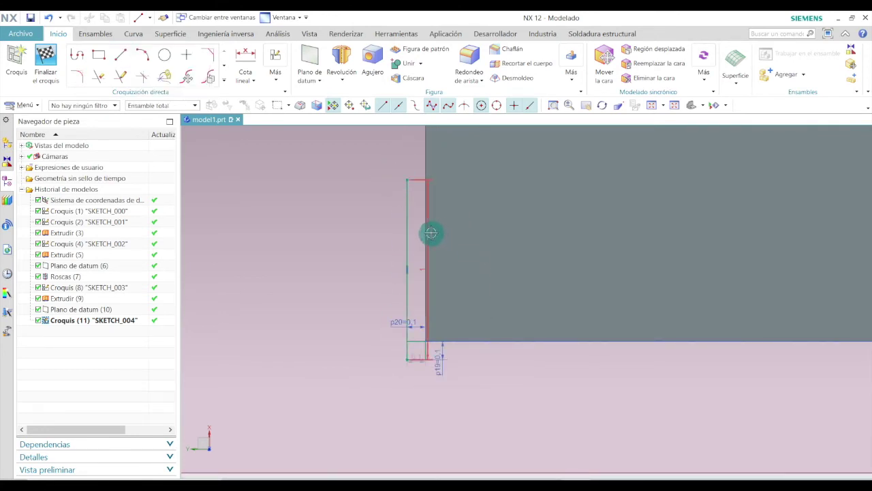
- Move the new vertical line's length dimension outward, clear of the head, and set it to 2 mm
drag(426, 229, 368, 234)
drag(368, 267, 367, 258)
scroll(369, 266, up, 3)
click(366, 258)
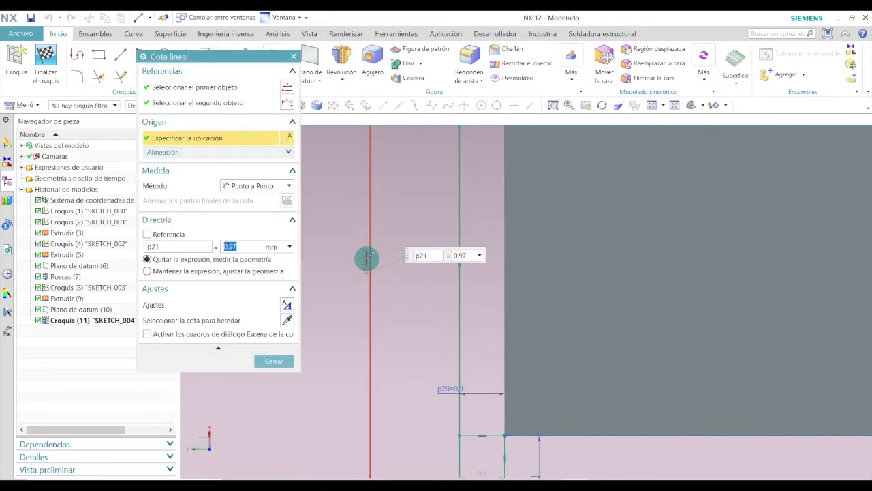
text(2)
key(Return)
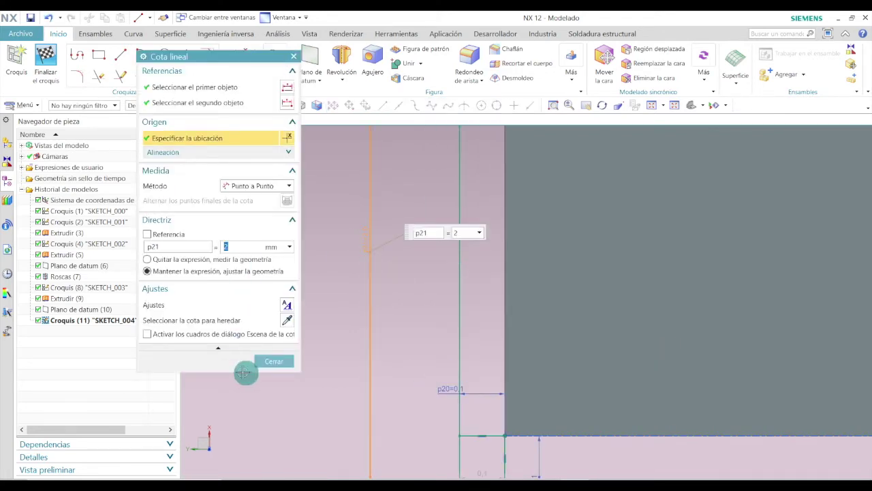
click(283, 361)
- Delete the three 0.1 mm helper lines at the head's corner, keeping only the 2 mm vertical line
scroll(436, 159, down, 3)
scroll(413, 214, up, 3)
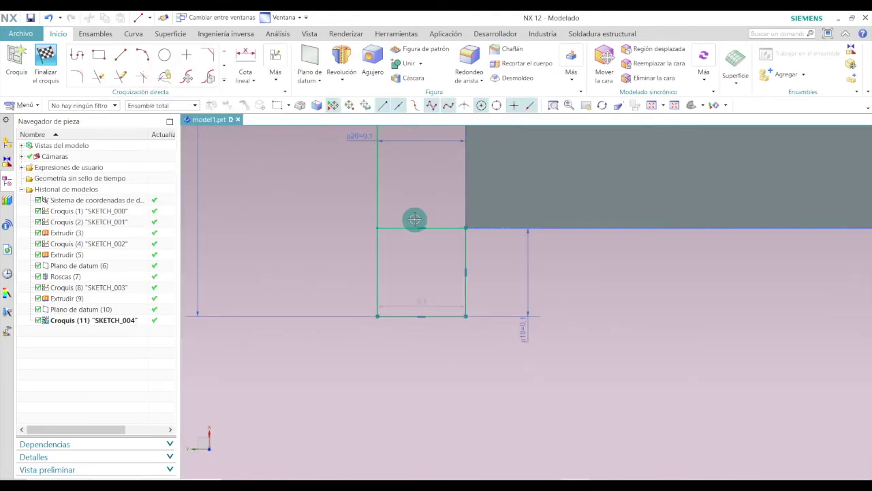
click(406, 228)
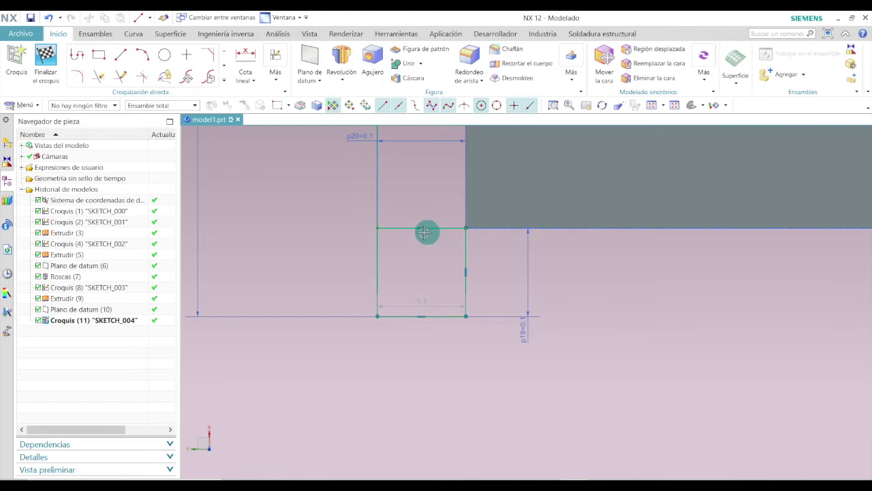
click(467, 267)
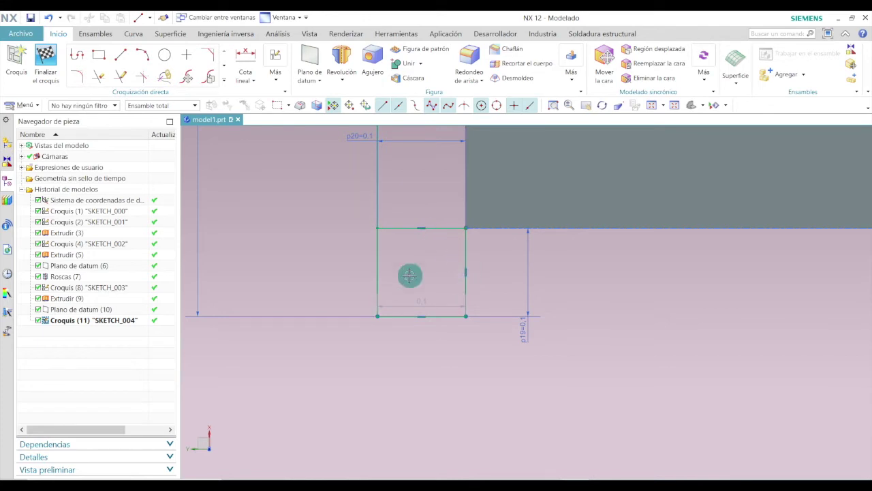
right_click(407, 228)
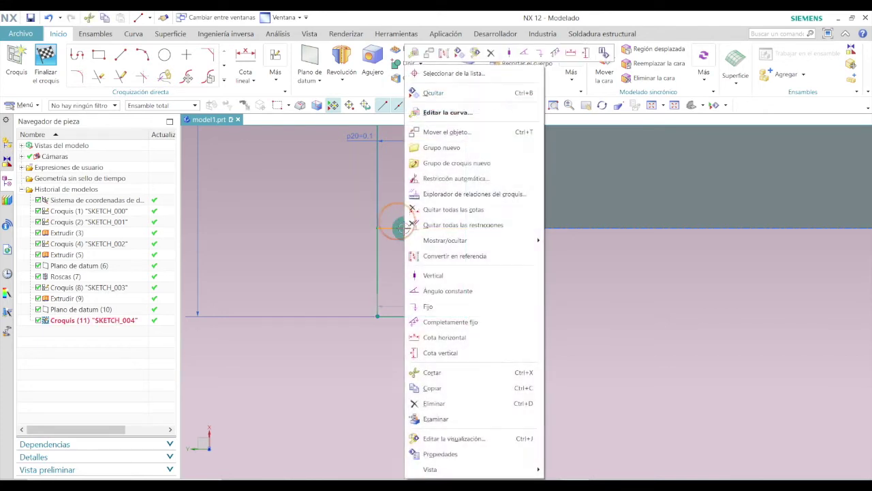
click(460, 403)
click(467, 244)
key(Delete)
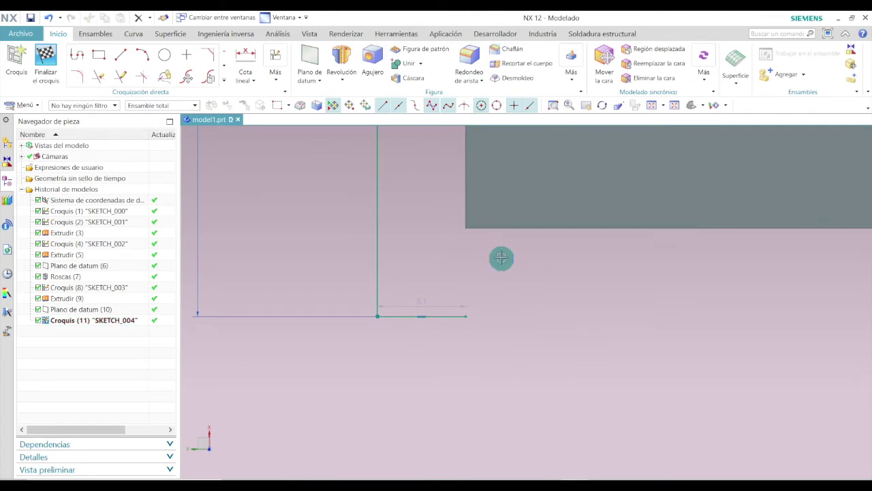
click(458, 314)
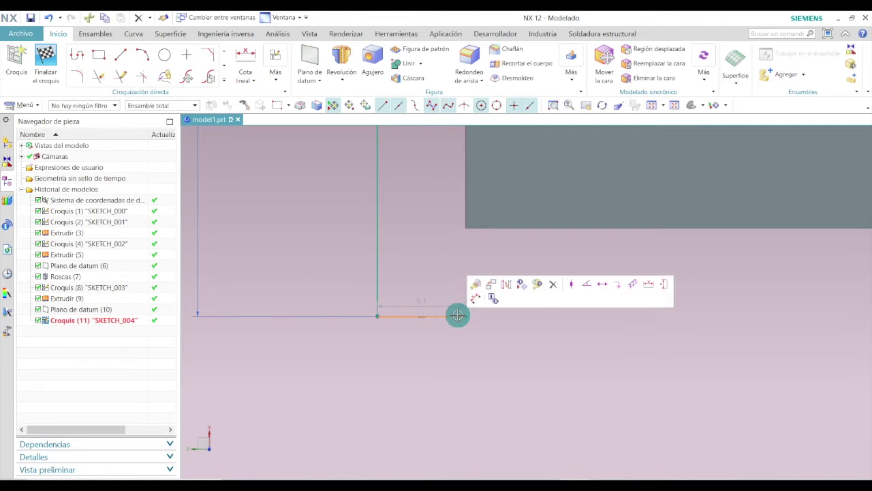
key(Delete)
- Draw a horizontal line about 1.59 mm long from the vertical line's lower end, running beneath the head's edge
click(121, 56)
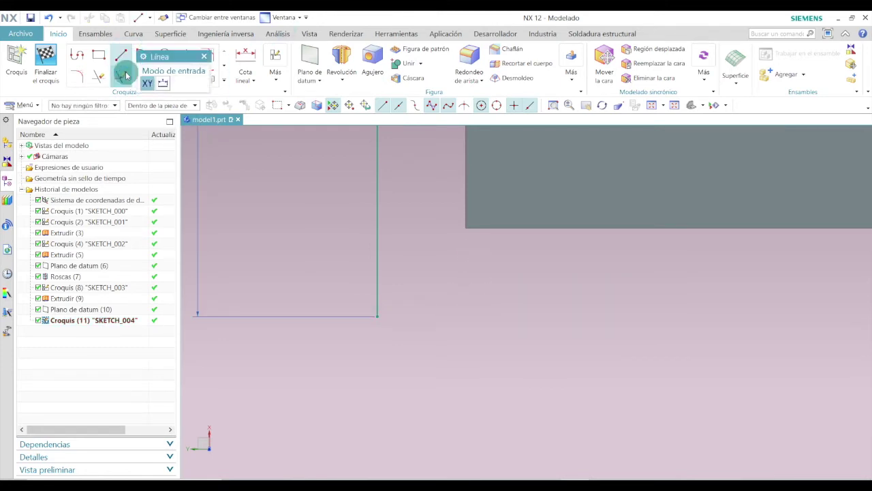
click(377, 316)
scroll(341, 382, down, 3)
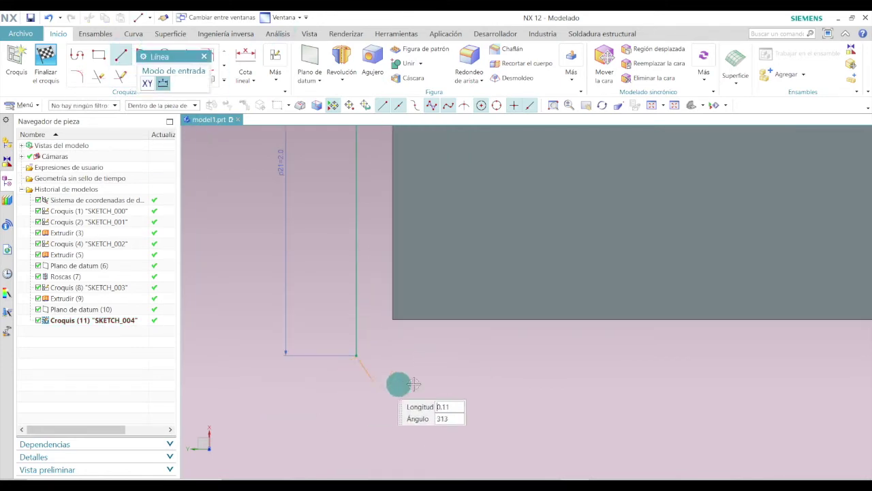
scroll(509, 383, down, 3)
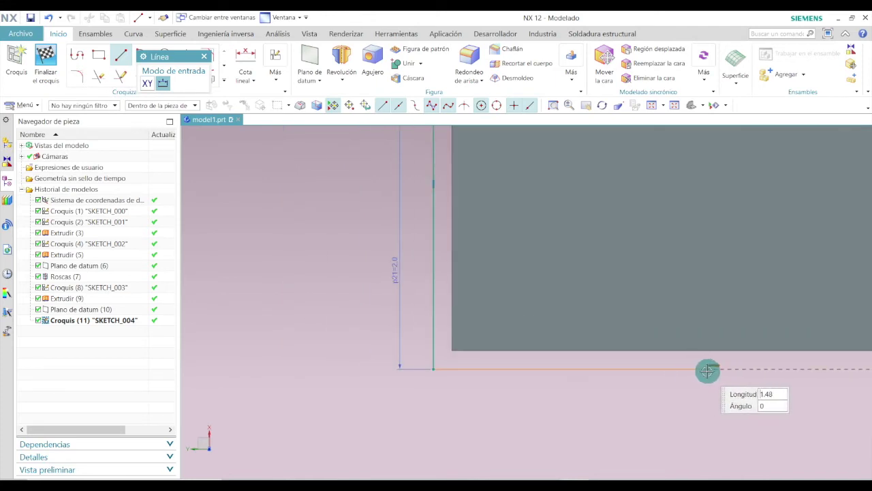
click(728, 370)
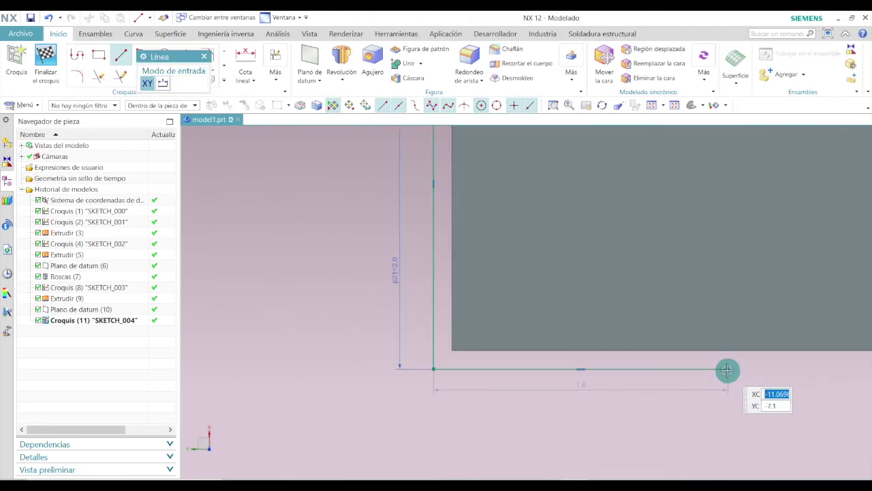
key(Escape)
- Set the length of the horizontal line below the head's edge to 2 mm
double_click(584, 385)
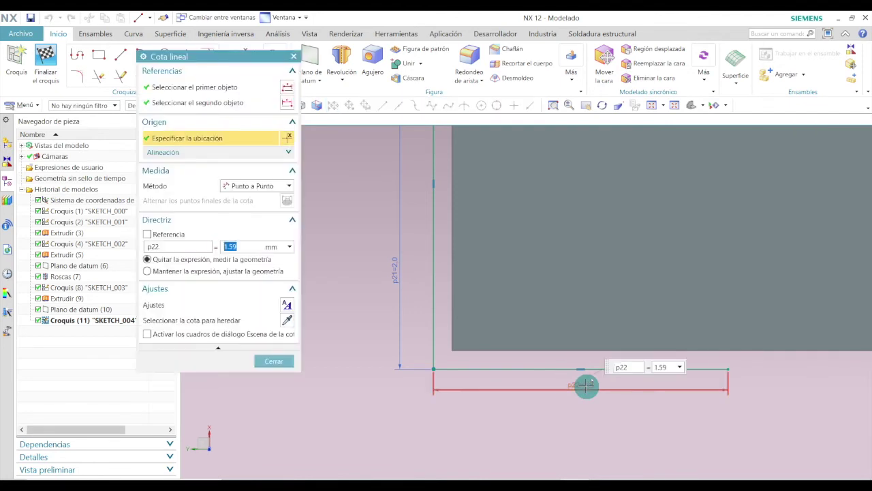
text(2)
key(Return)
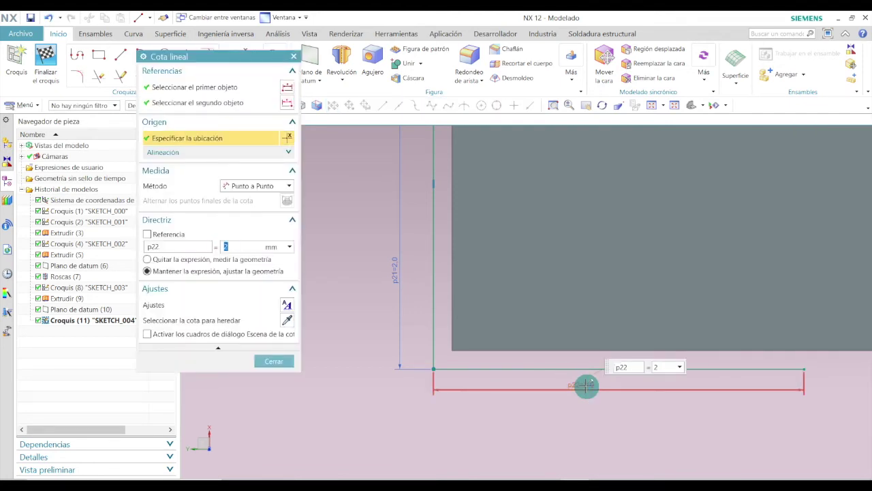
click(271, 361)
- Close the triangle with a diagonal line joining the free ends of both 2 mm lines, and finish the sketch
scroll(270, 361, down, 4)
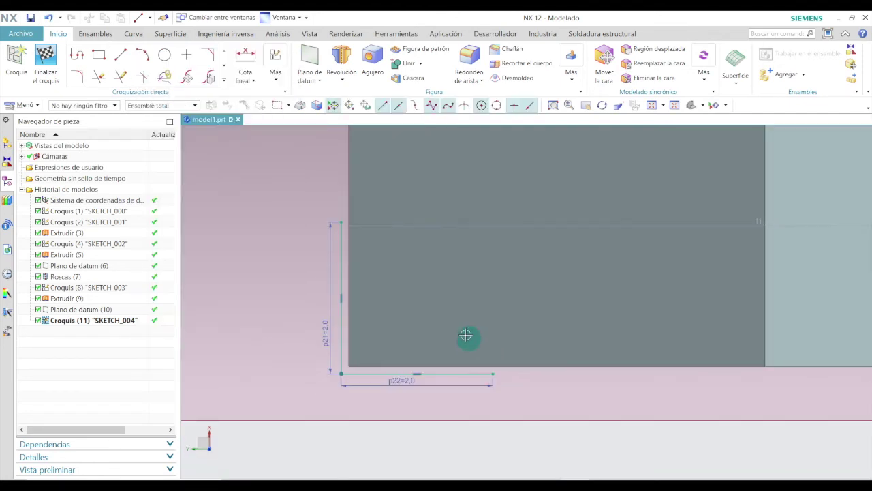
click(120, 55)
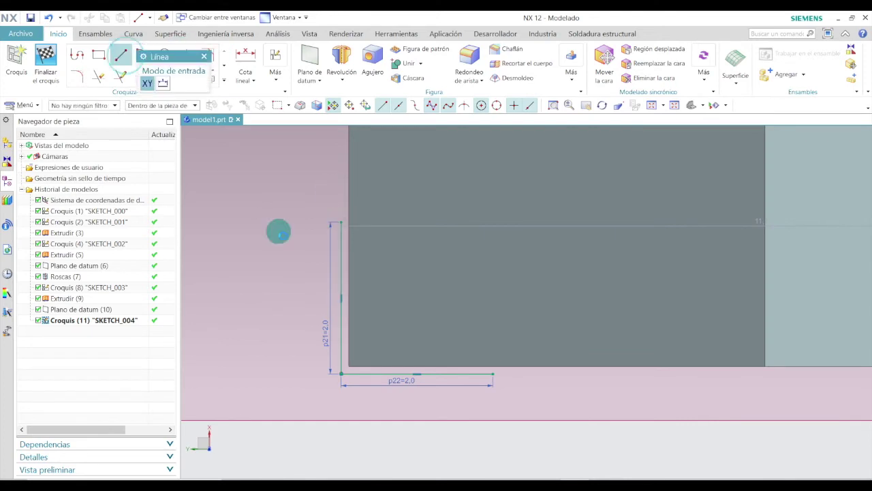
scroll(398, 207, up, 2)
click(356, 197)
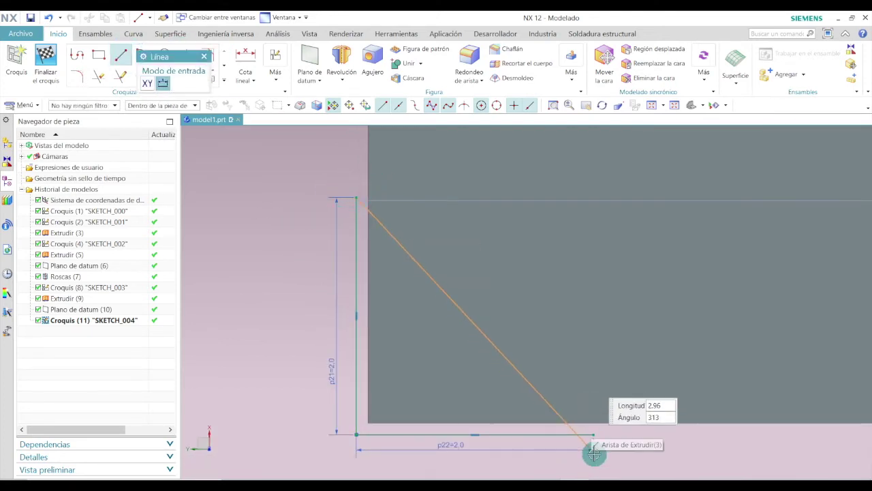
click(594, 434)
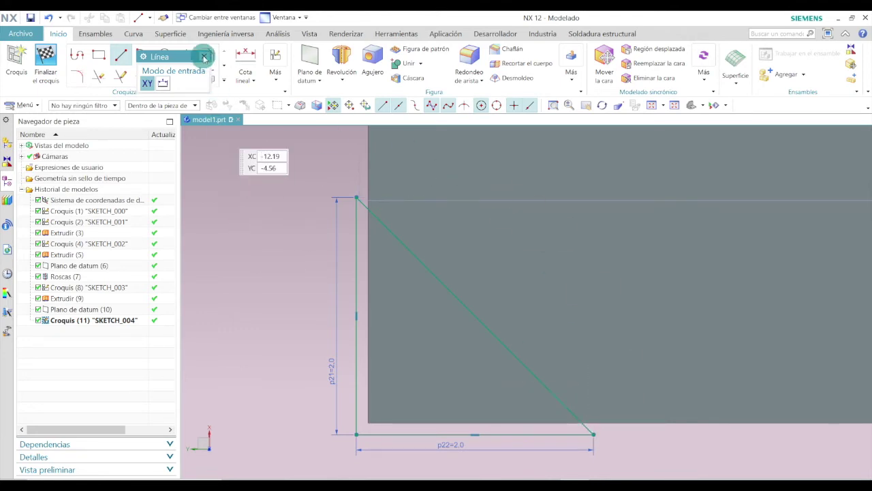
click(204, 56)
click(47, 59)
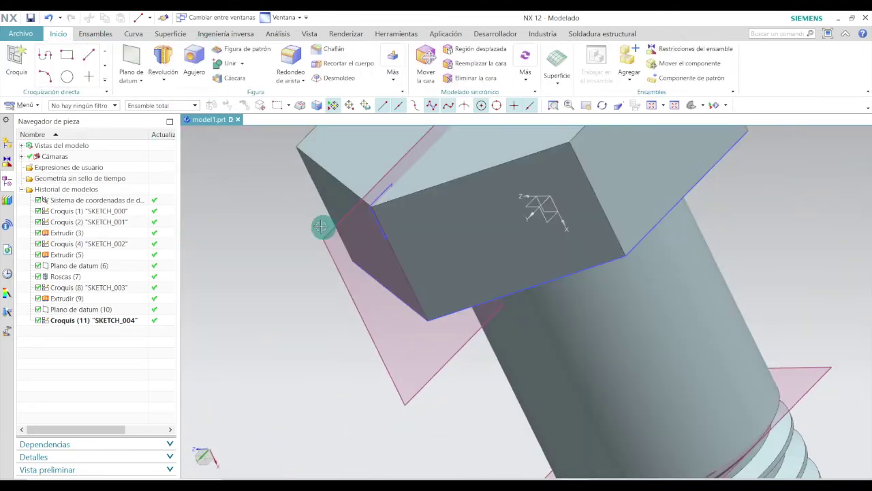
- Set up a 360° Revolve of the triangular sketch about the X axis through the coordinate system's origin
scroll(392, 181, up, 5)
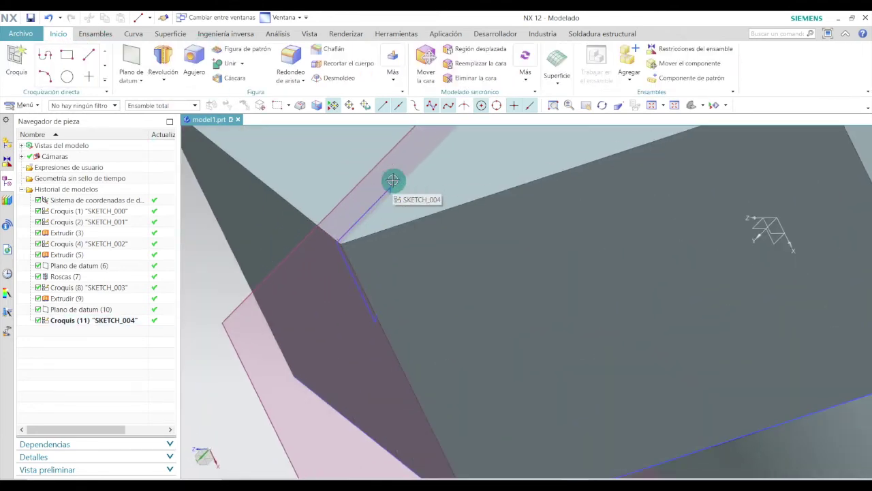
right_click(114, 322)
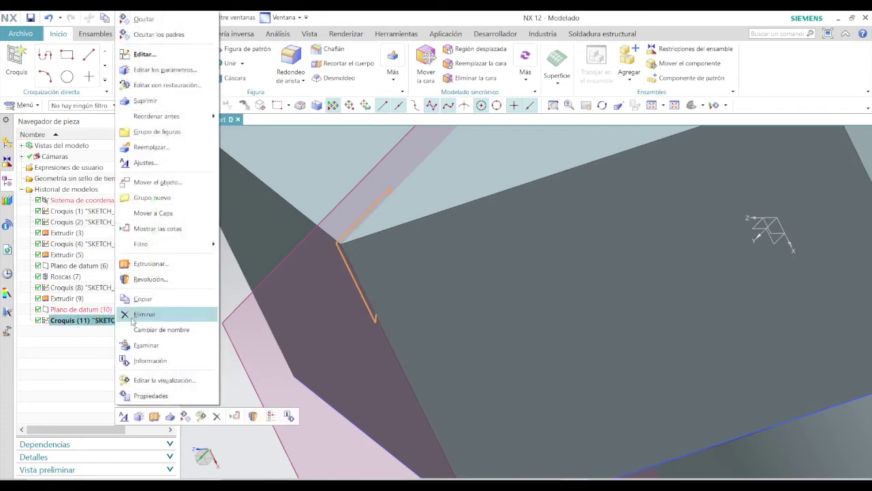
click(148, 281)
middle_drag(352, 384, 440, 242)
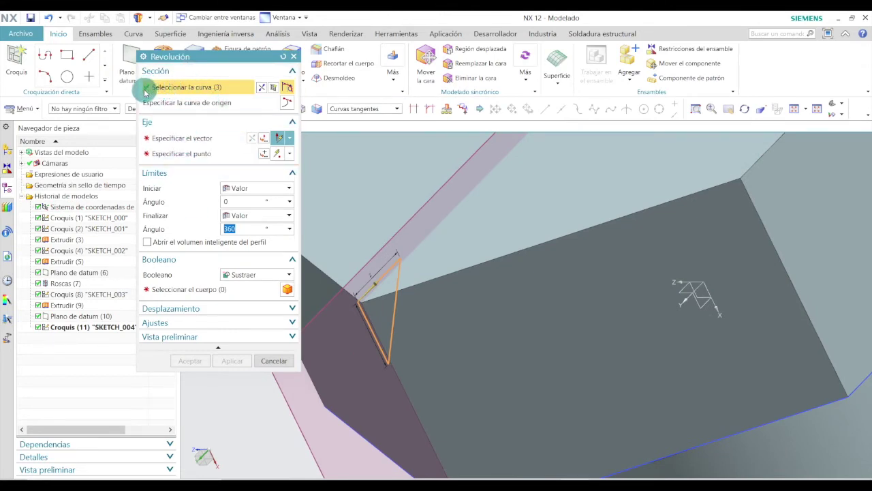
click(172, 138)
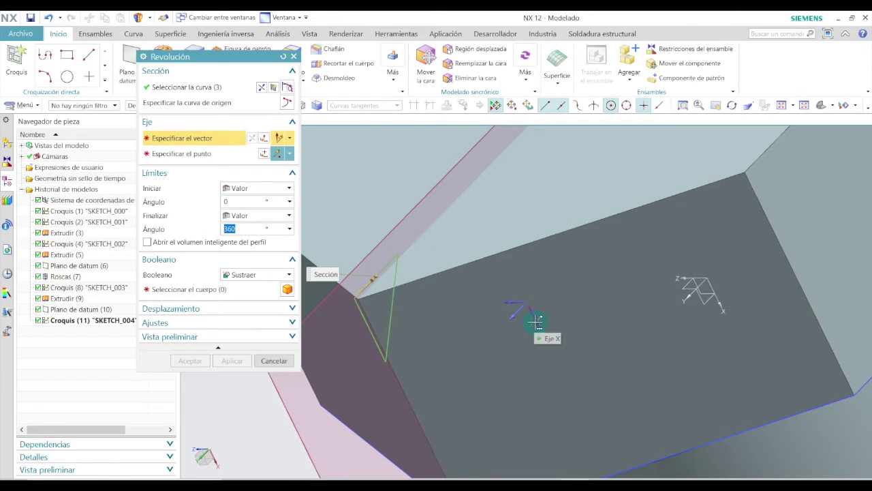
click(535, 321)
click(533, 319)
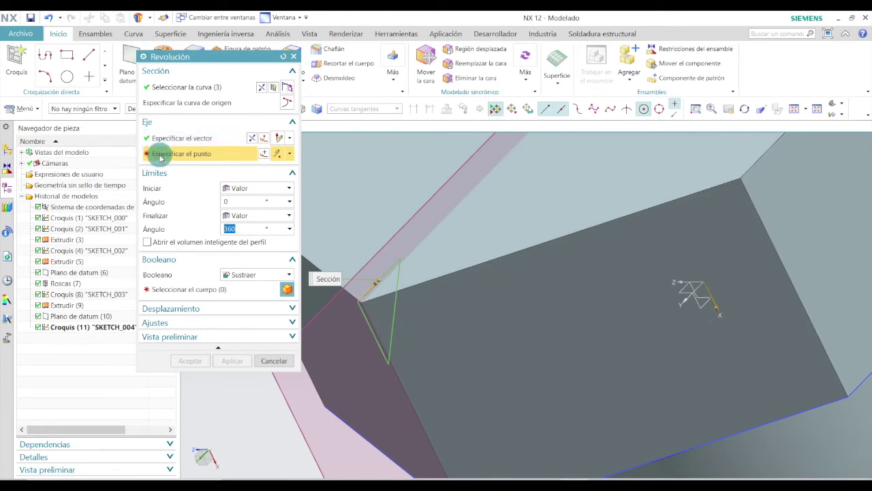
scroll(594, 352, down, 3)
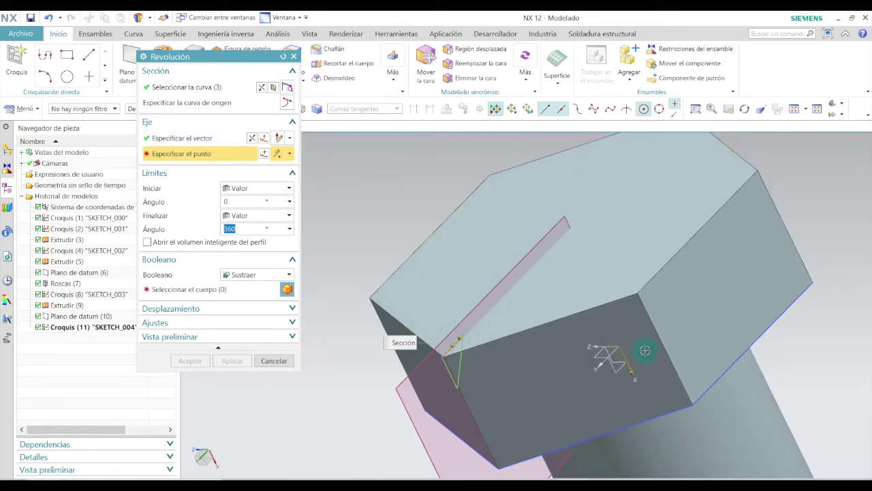
scroll(614, 341, up, 5)
click(591, 328)
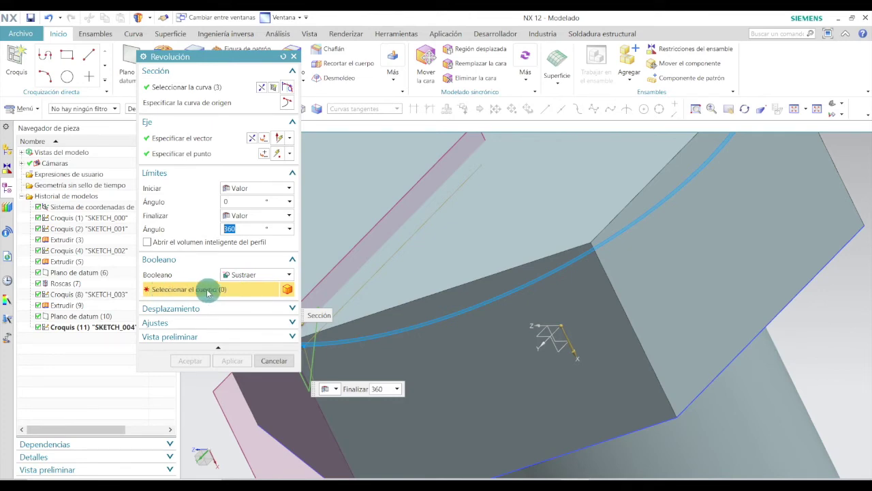
- Subtract the revolved triangle from the hexagonal head body and complete the Revolve
scroll(468, 366, down, 3)
click(618, 276)
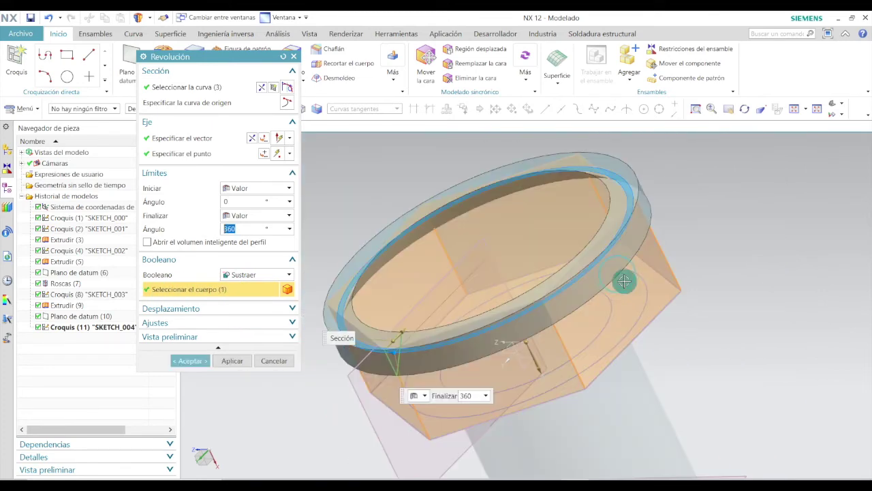
scroll(498, 240, up, 3)
scroll(313, 280, down, 2)
click(192, 362)
- Examine the rounded chamfer around the top of the bolt's hexagonal head from several directions
scroll(584, 306, down, 4)
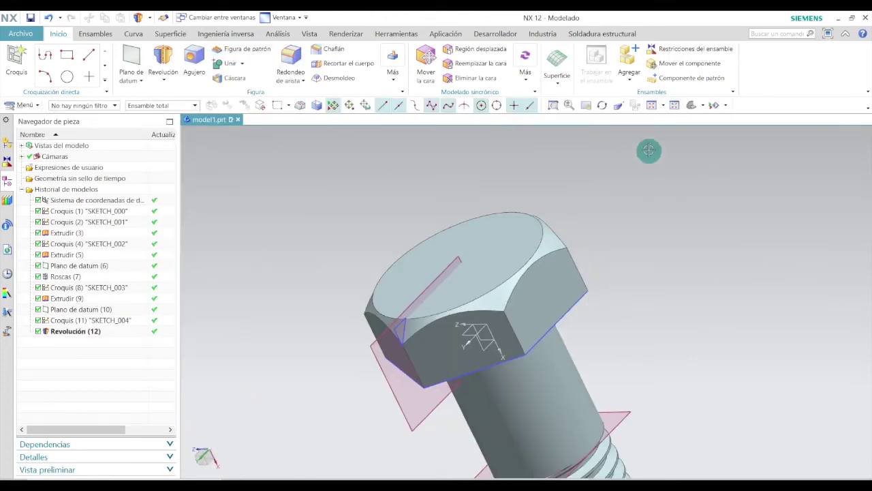
middle_drag(649, 274, 702, 365)
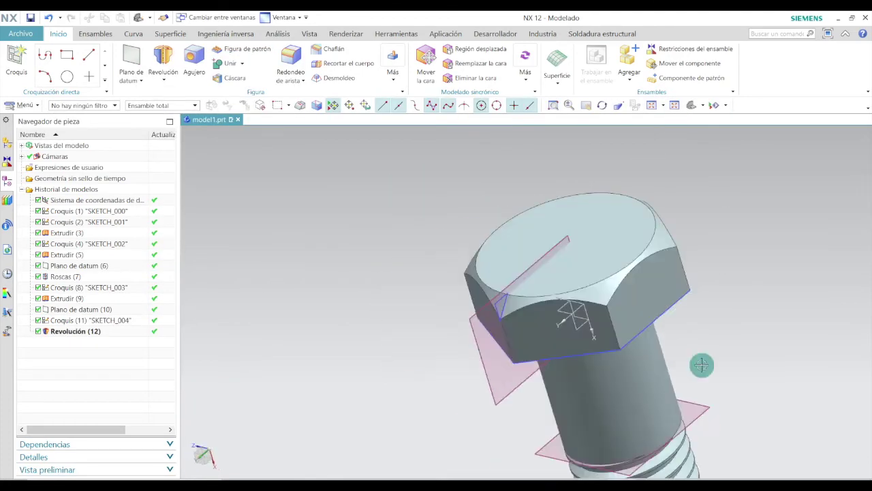
middle_drag(770, 332, 776, 343)
scroll(712, 266, up, 3)
middle_drag(666, 268, 800, 254)
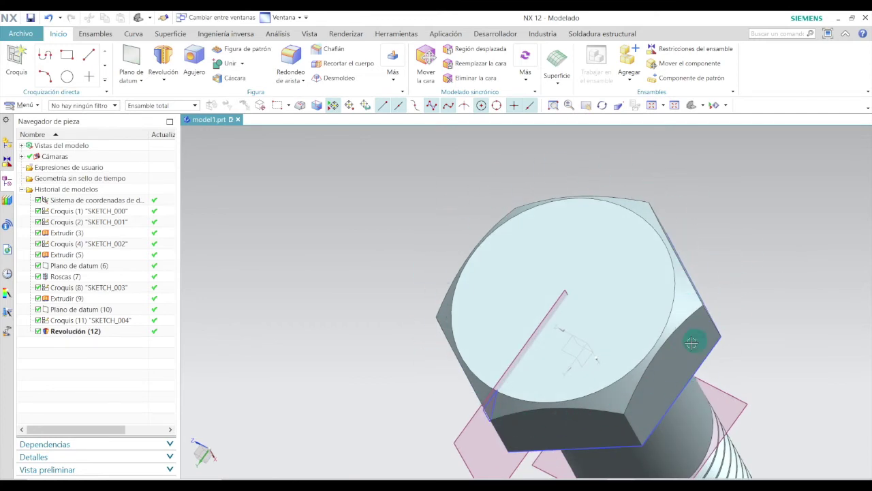
middle_drag(804, 289, 788, 241)
scroll(788, 241, up, 2)
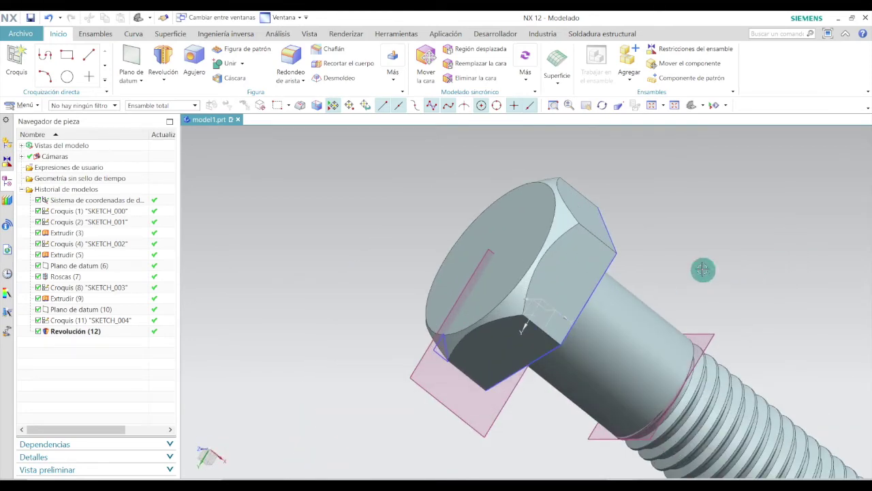
click(692, 106)
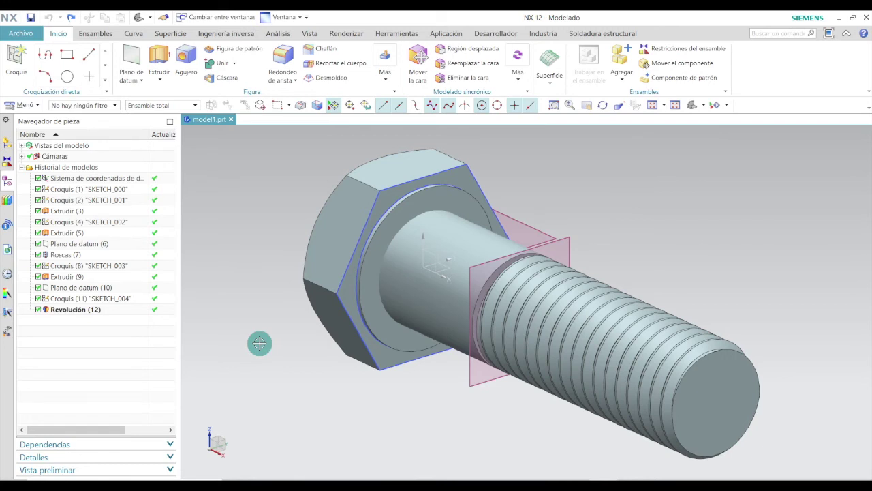
- Hide the datum coordinate system and the sketch "SKETCH_001" from the model display
right_click(68, 191)
click(42, 211)
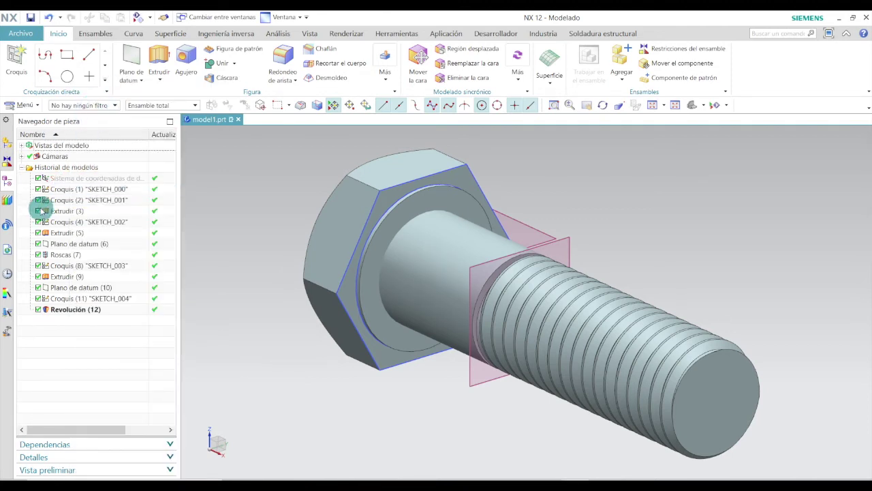
click(60, 201)
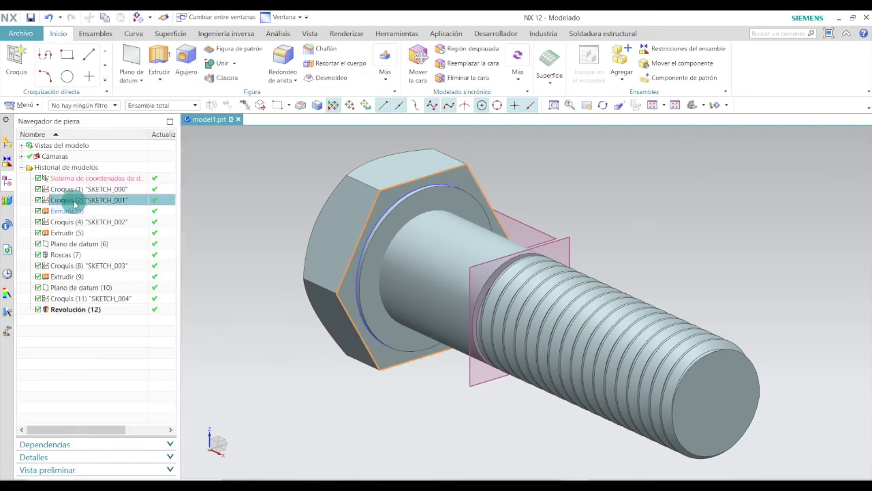
right_click(80, 200)
click(113, 63)
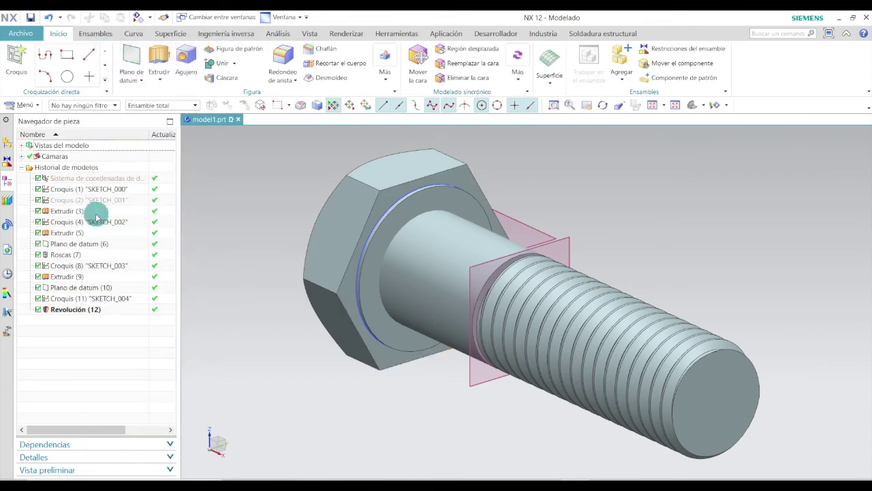
- Hide the sketch "SKETCH_002" and datum plane (6) at the start of the thread
click(65, 223)
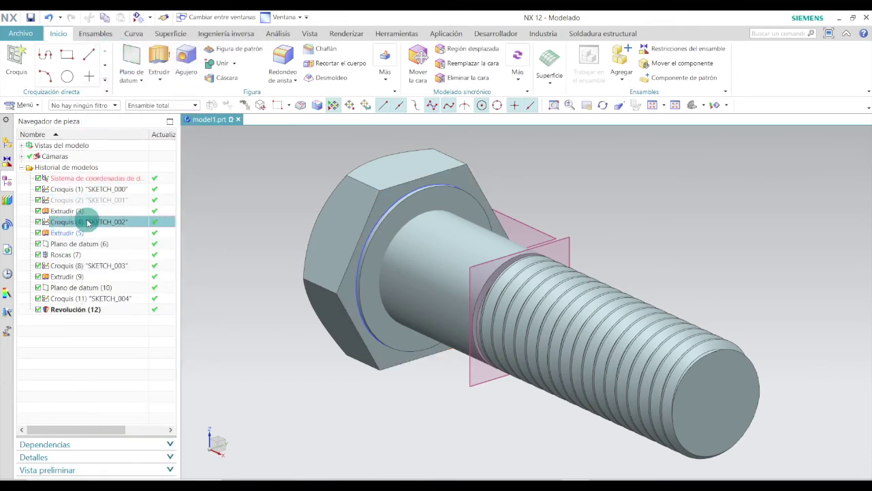
right_click(87, 223)
click(112, 62)
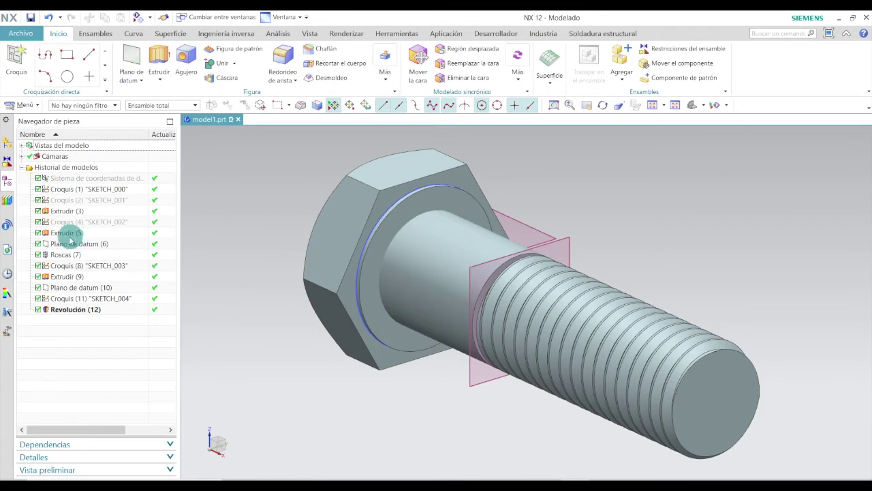
click(87, 245)
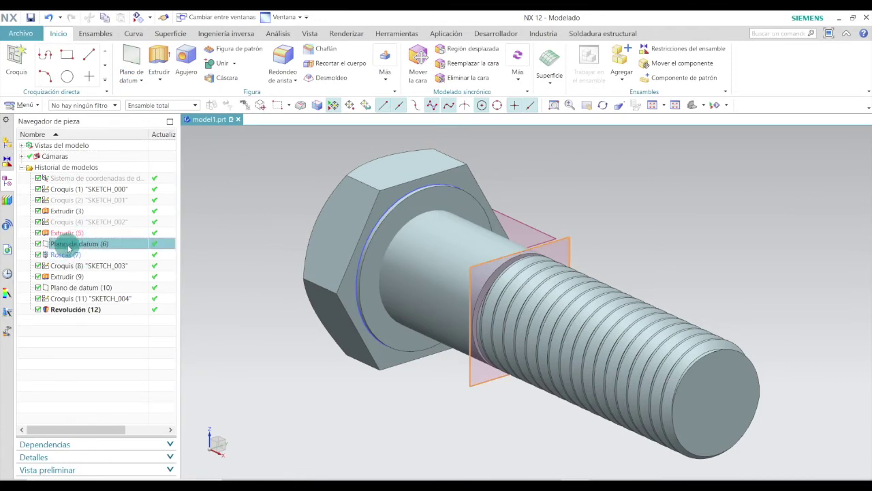
right_click(89, 249)
click(119, 22)
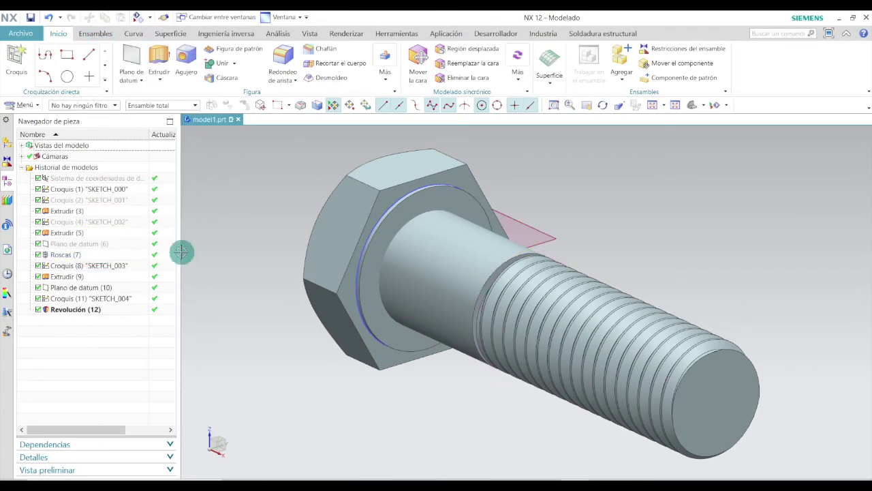
- Hide the remaining construction geometry: "SKETCH_003", datum plane (10) and "SKETCH_004"
click(72, 264)
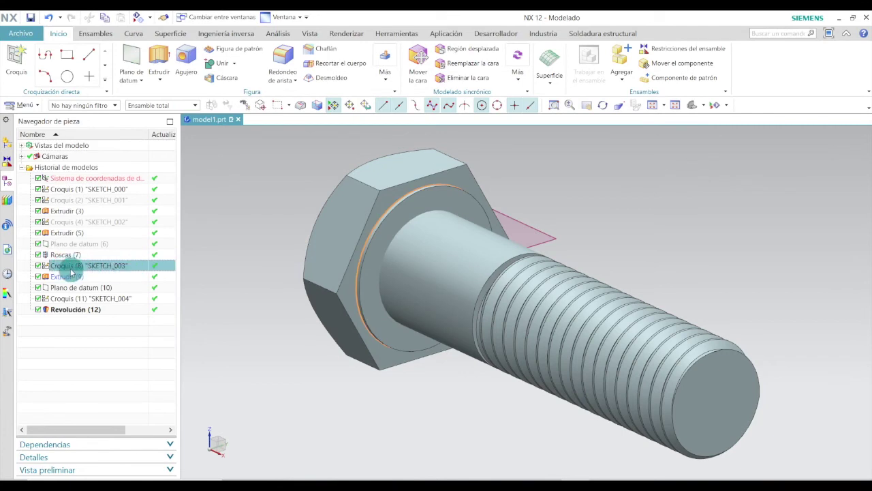
right_click(68, 269)
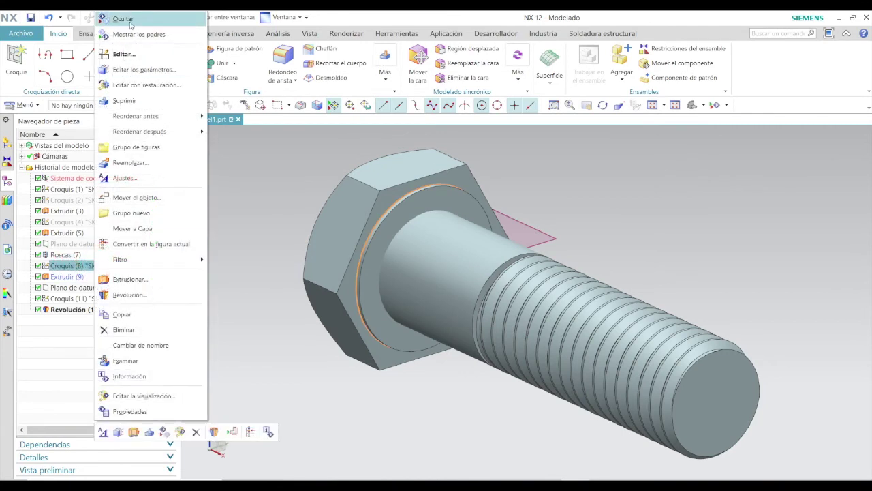
click(126, 21)
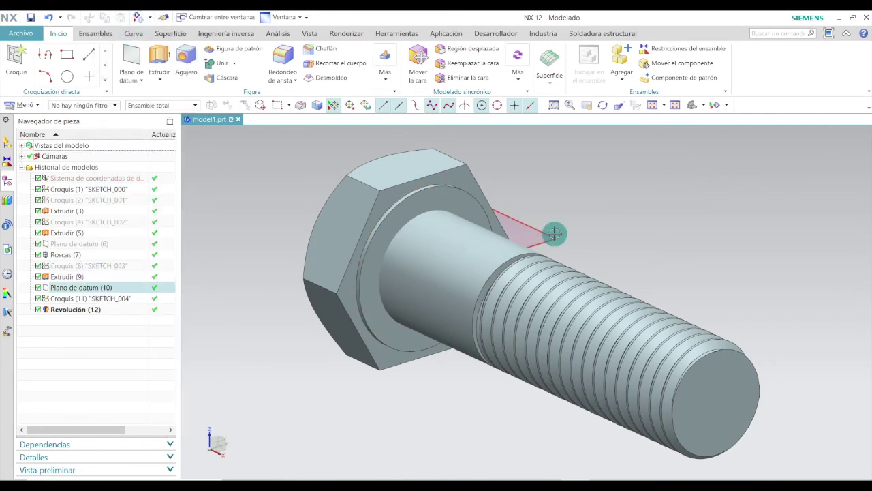
click(68, 289)
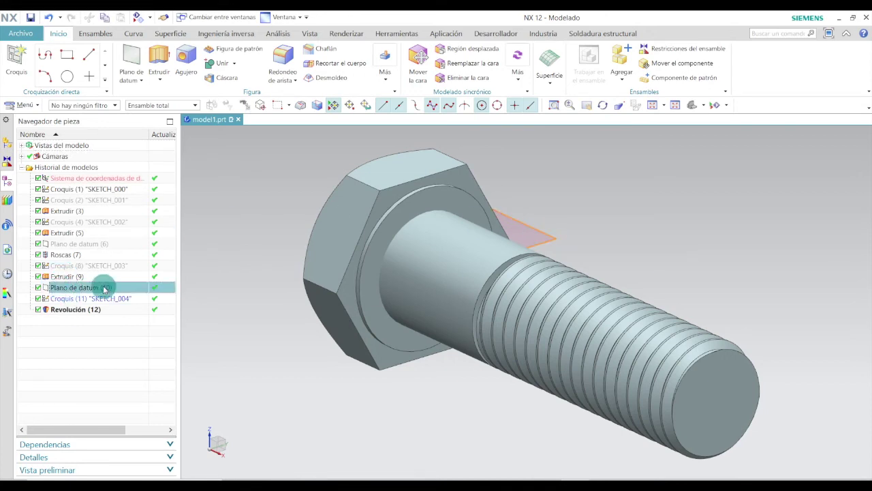
right_click(84, 291)
click(152, 19)
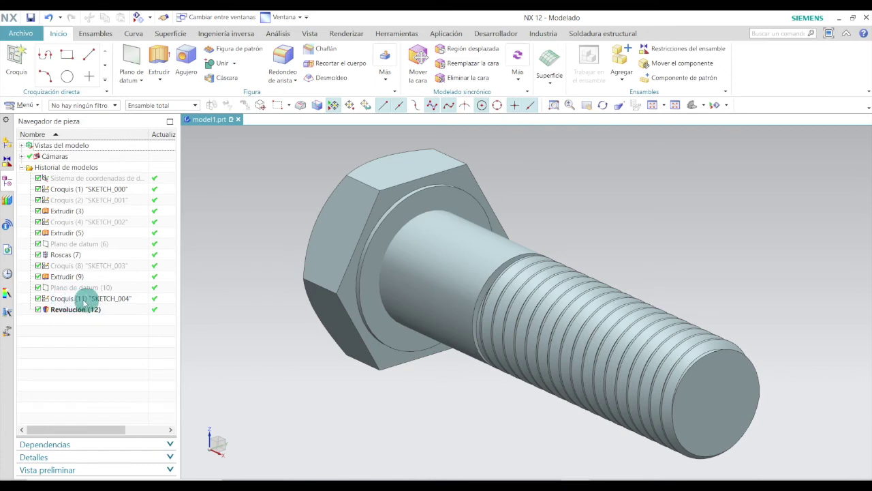
right_click(73, 300)
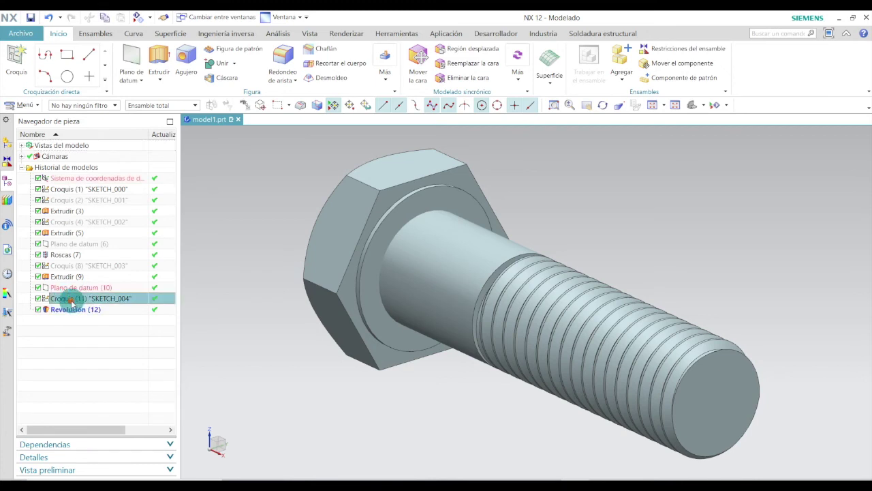
click(99, 20)
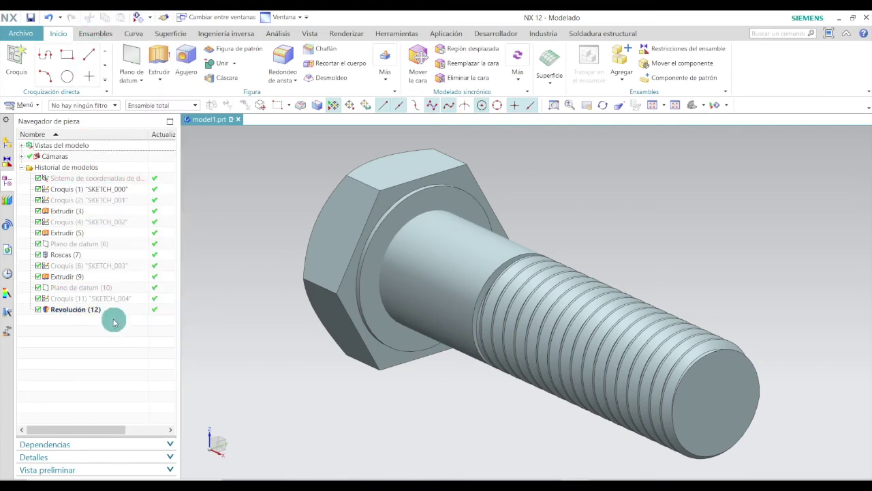
- Examine the bolt from several directions, including its isometric view and the chamfered top of the head
mouse_move(534, 204)
middle_down()
mouse_move(536, 245)
mouse_move(495, 302)
mouse_move(444, 279)
mouse_move(454, 307)
middle_up()
scroll(536, 246, down, 5)
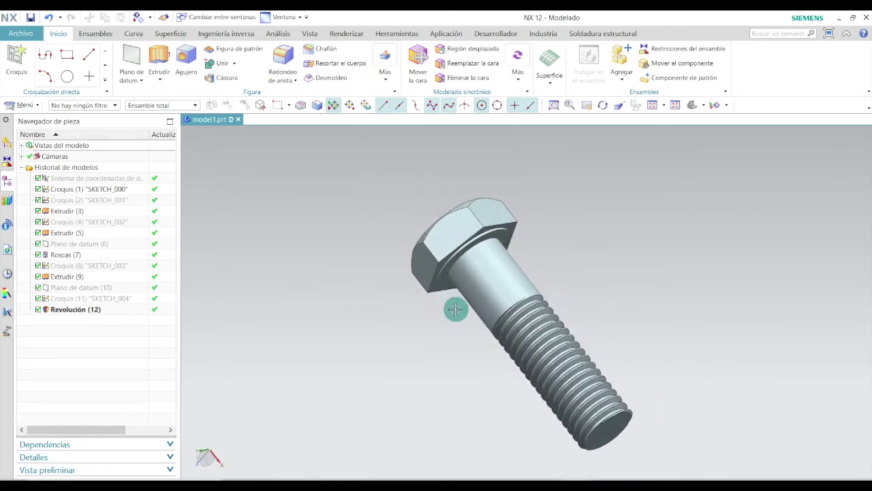
click(693, 108)
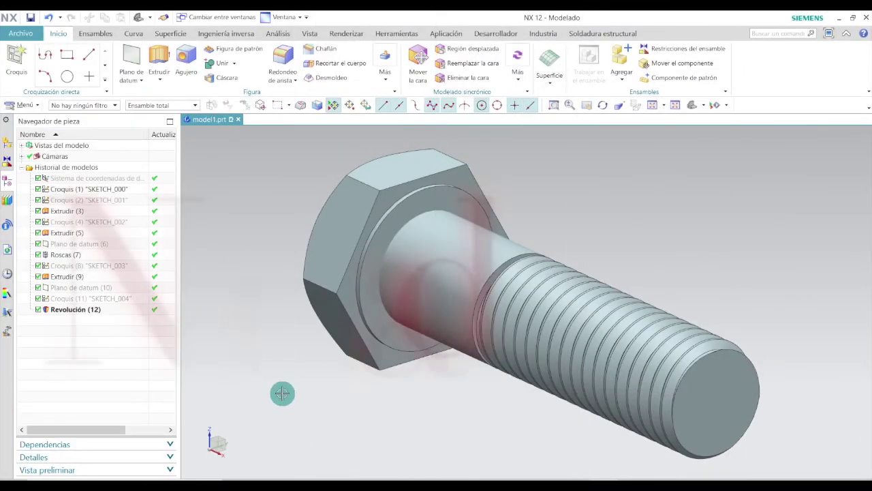
middle_drag(571, 215, 574, 271)
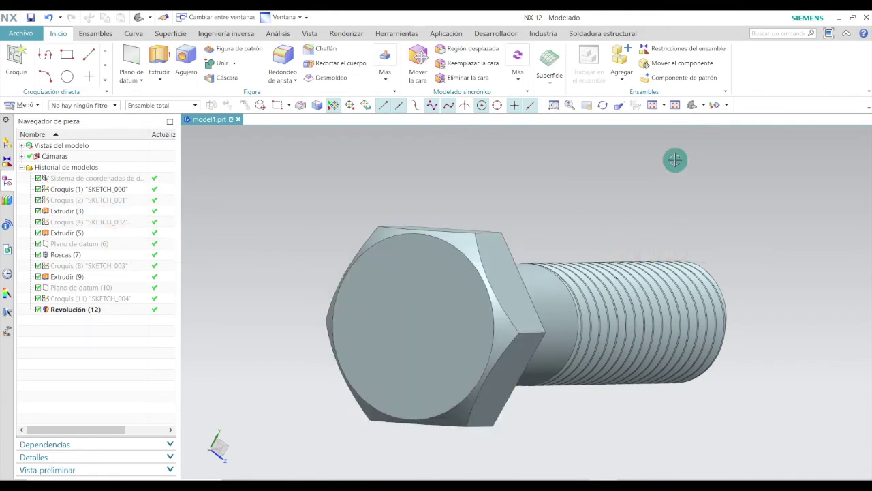
middle_drag(629, 195, 733, 255)
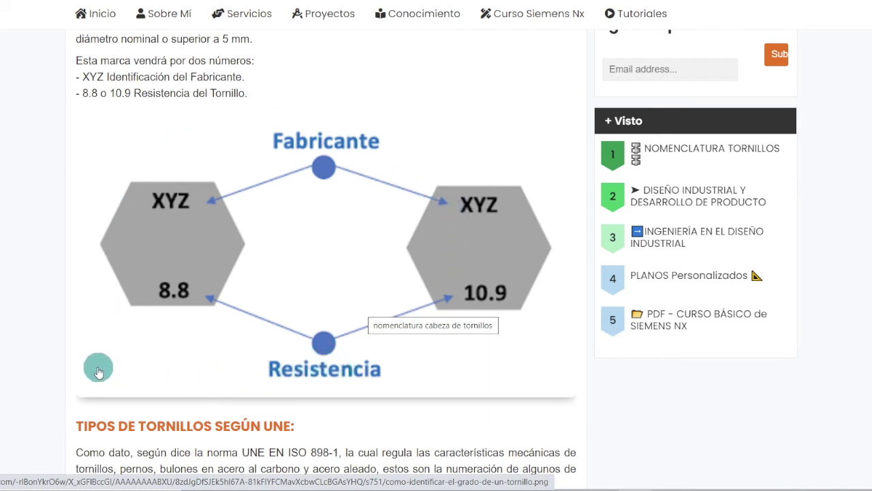
- Switch to the web page on bolt nomenclature and examine the diagram of manufacturer and strength markings on hexagonal heads
scroll(93, 304, up, 1)
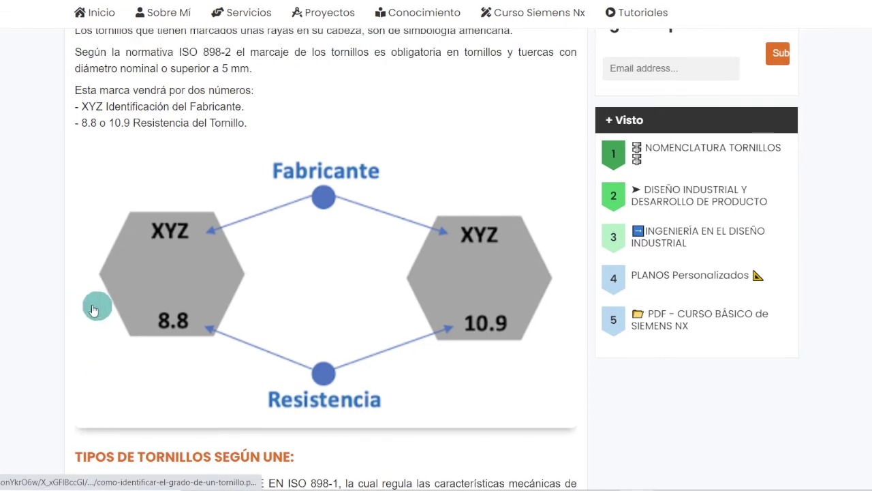